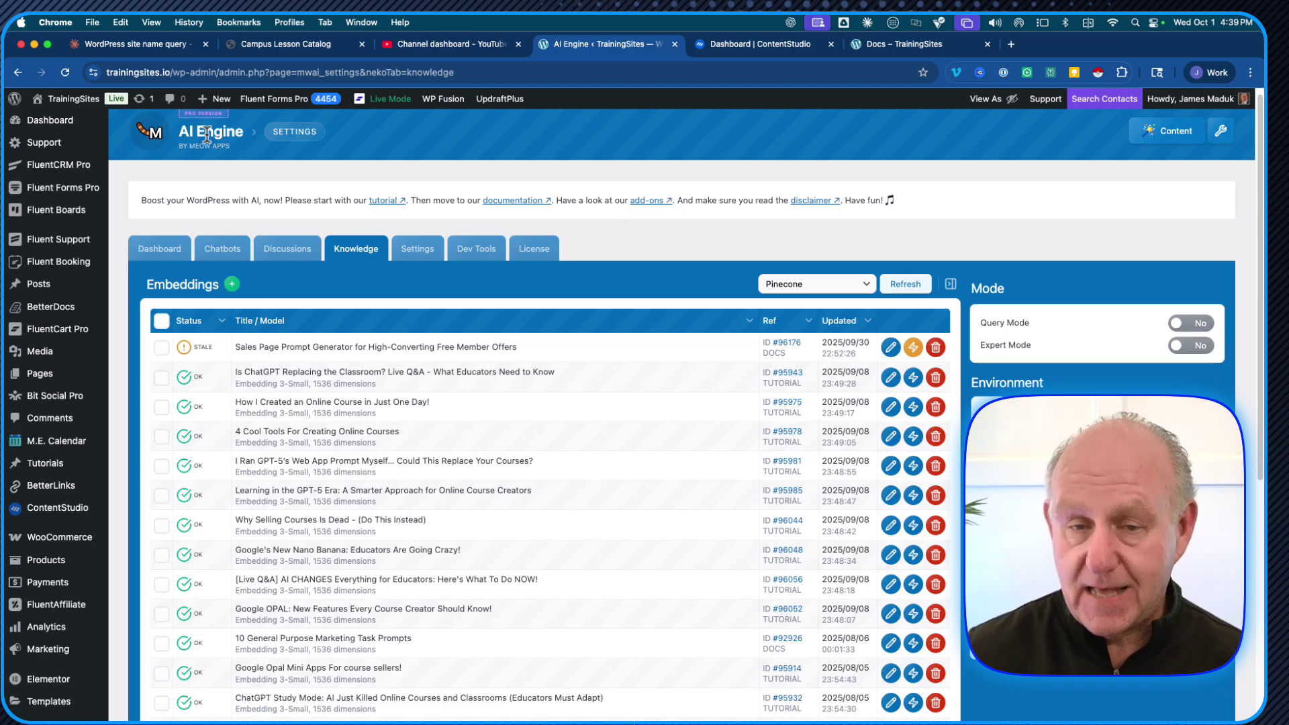
Step: Switch to the Claude desktop app and review the MCP recommendations in the open WordPress site name query chat
scroll(458, 268, down, 1)
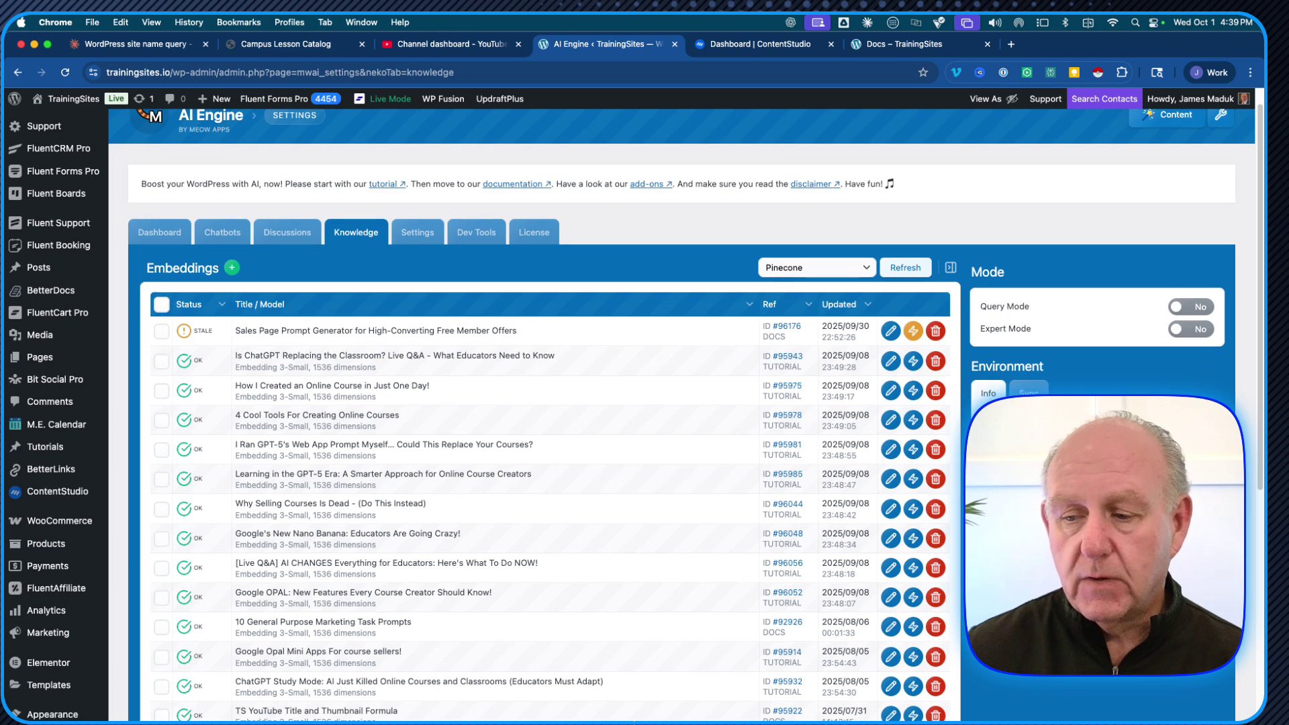
mouse_move(1067, 702)
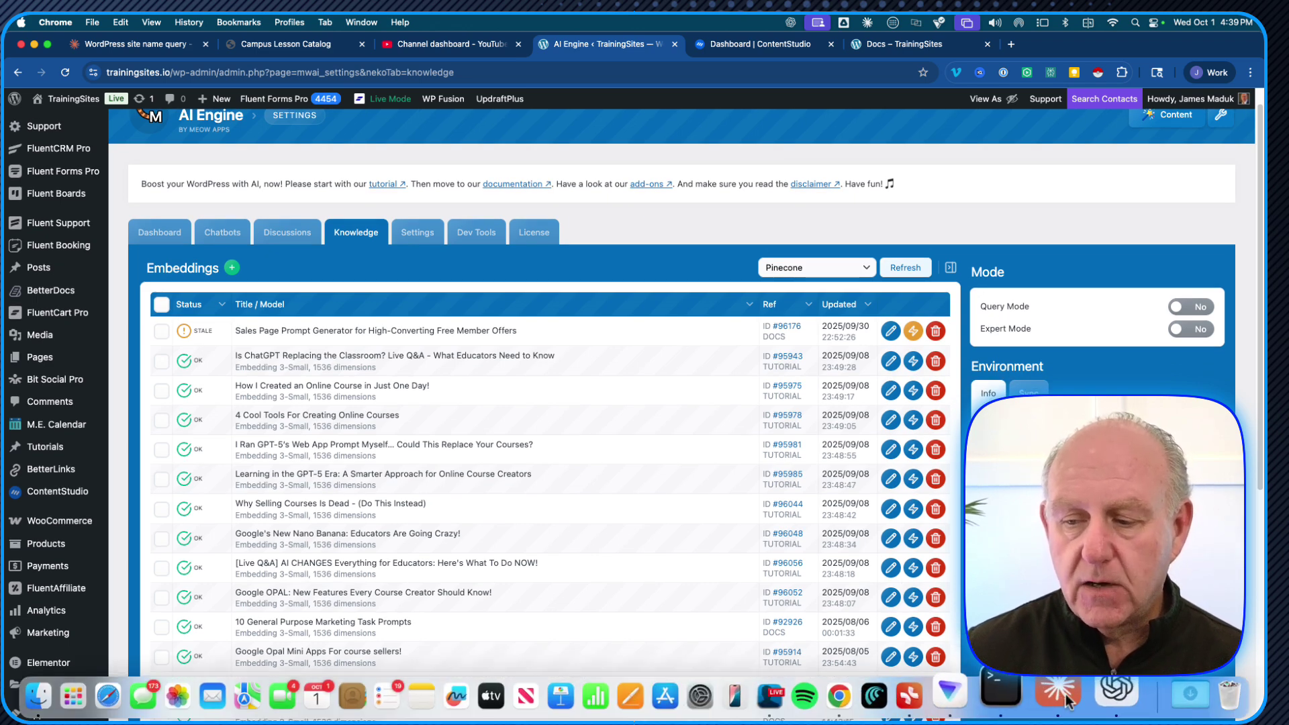
click(1067, 699)
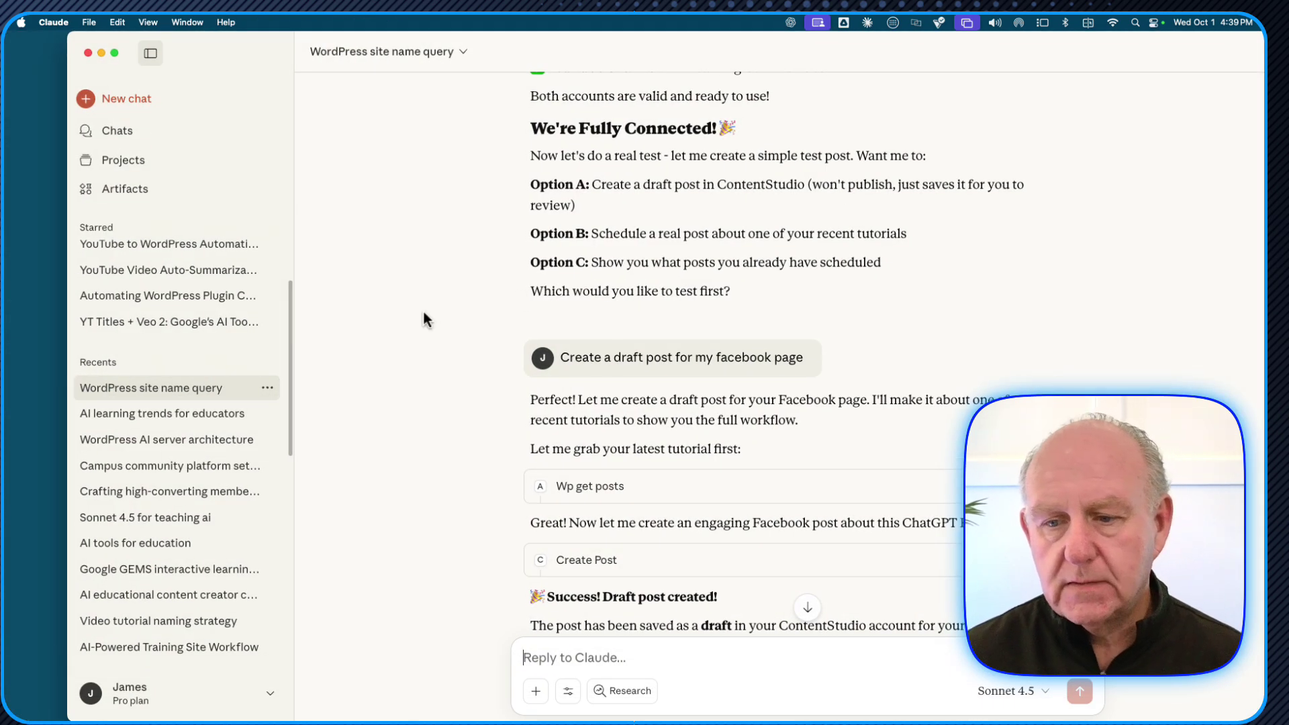
scroll(424, 312, down, 15)
scroll(422, 308, down, 20)
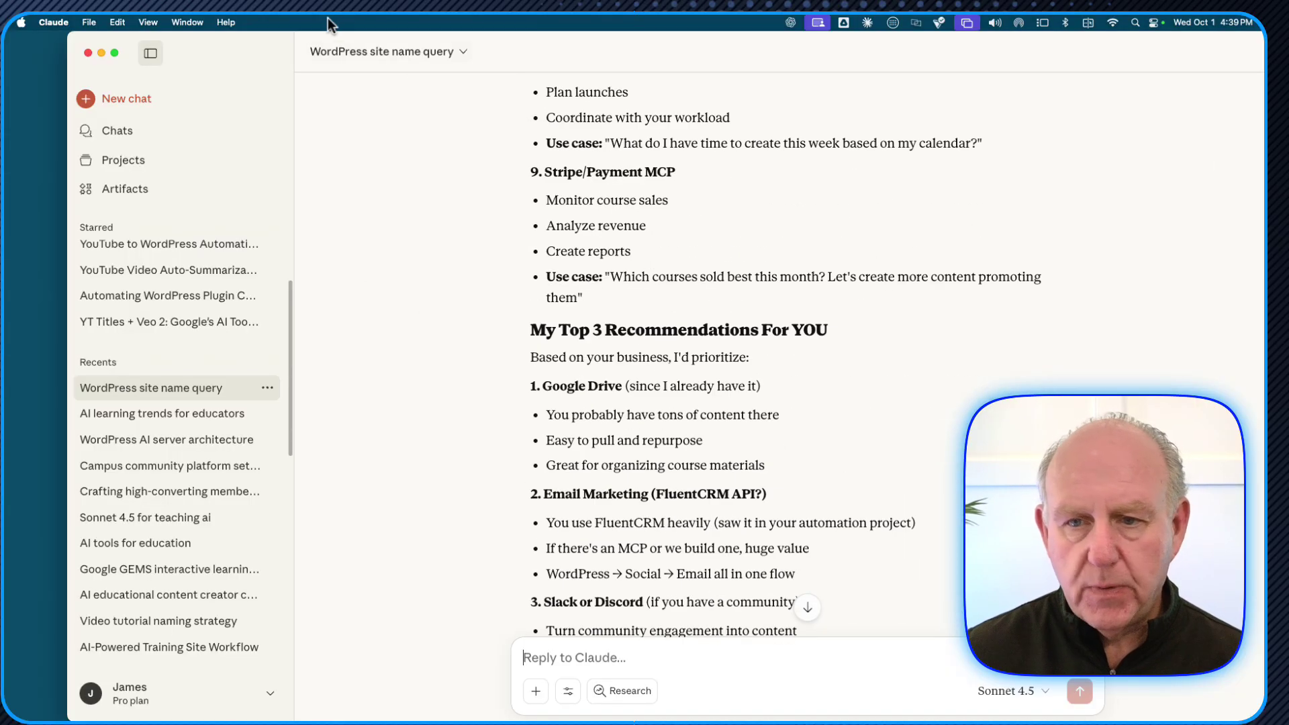
drag(264, 34, 222, 34)
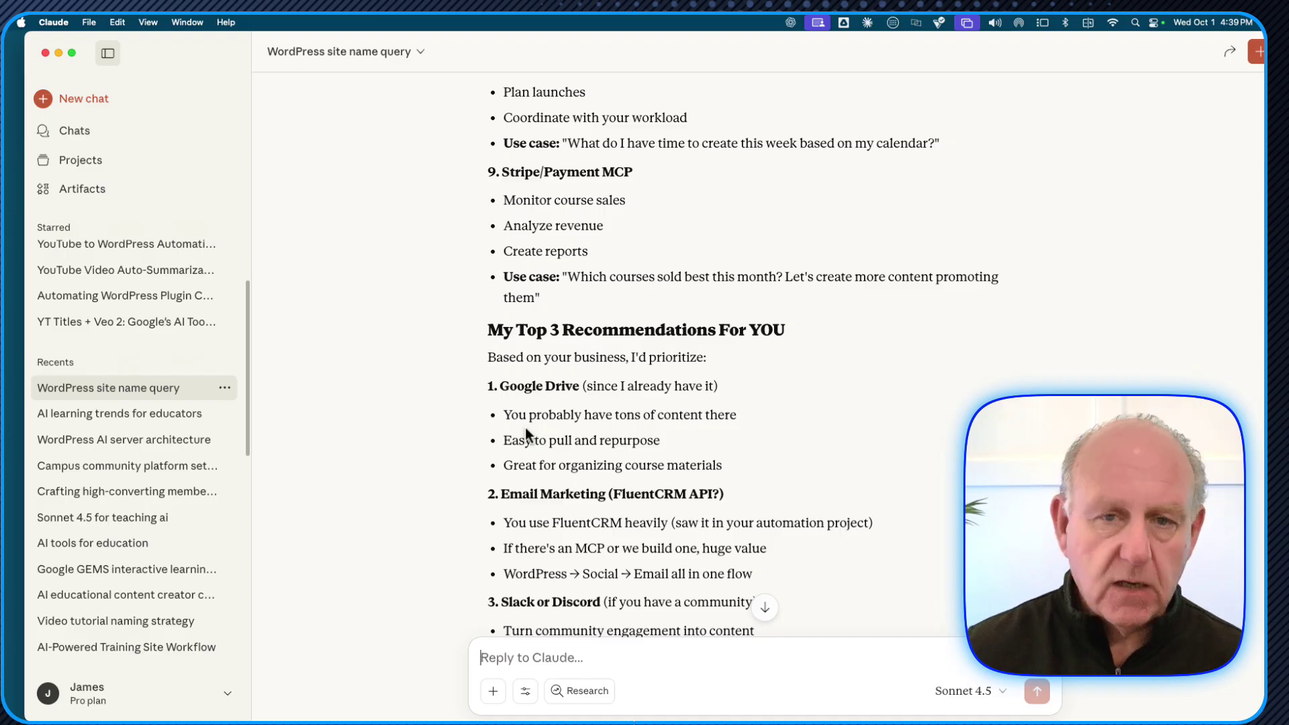
Step: Check which search options and tools are enabled for the chat and which sources can be attached
click(526, 691)
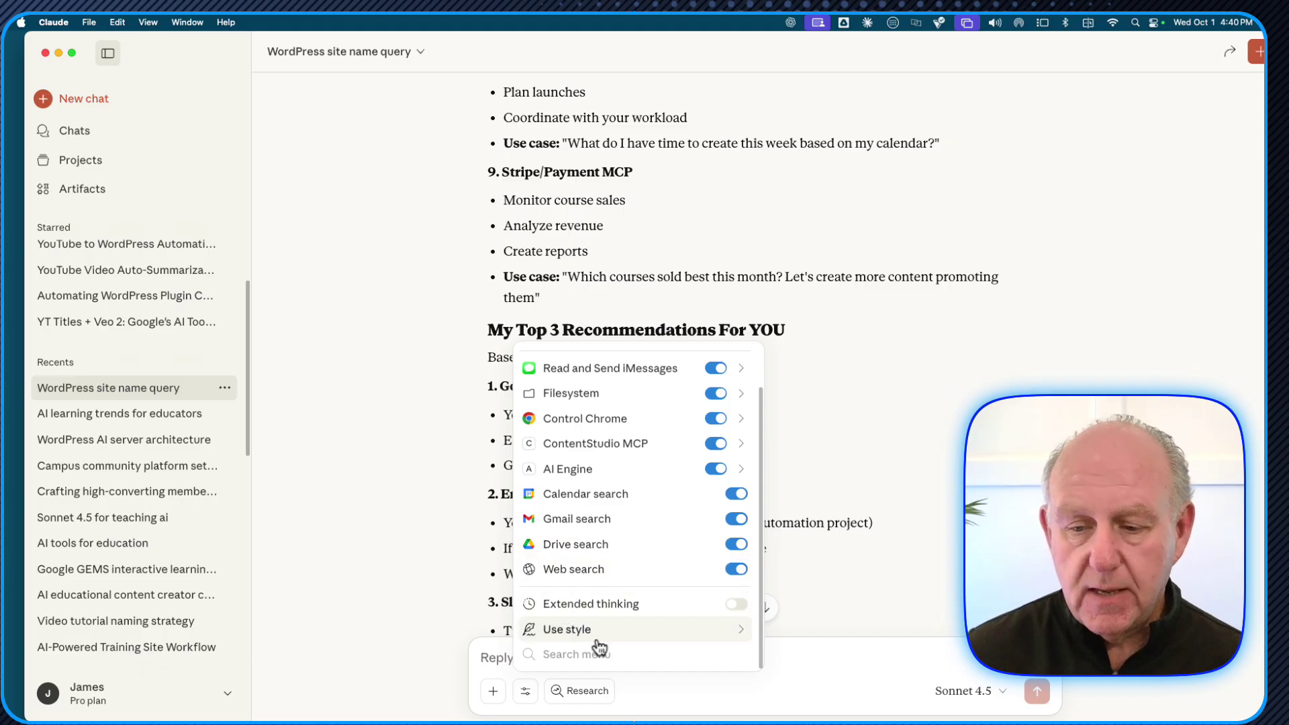
click(526, 691)
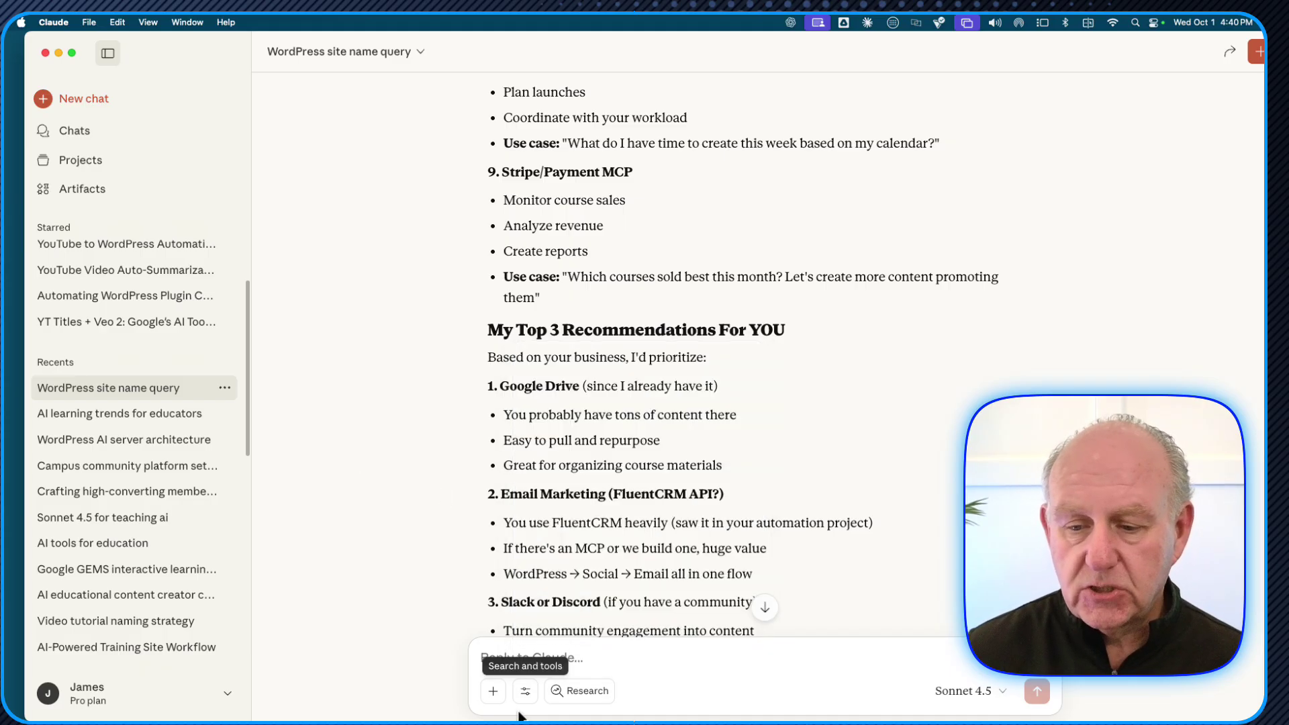
click(493, 690)
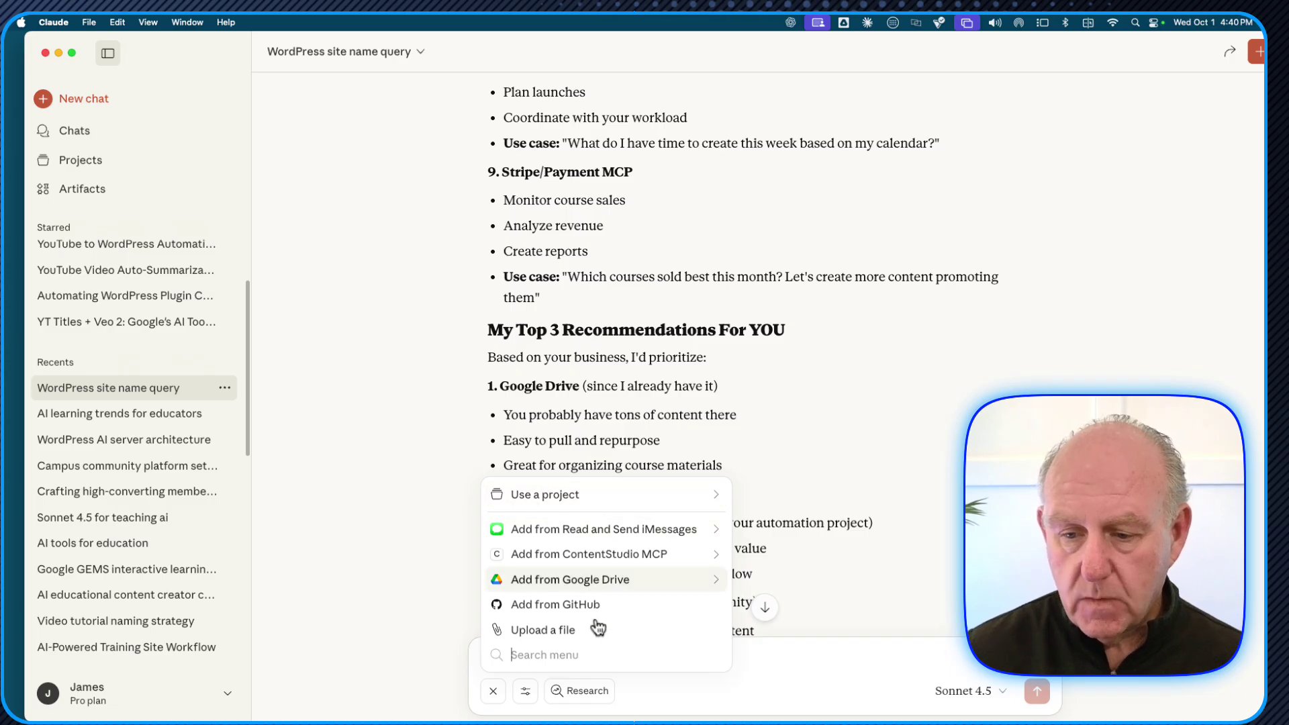
Step: Open Claude's settings and examine the list of connectors, including the local AI Engine and ContentStudio MCP entries
click(60, 694)
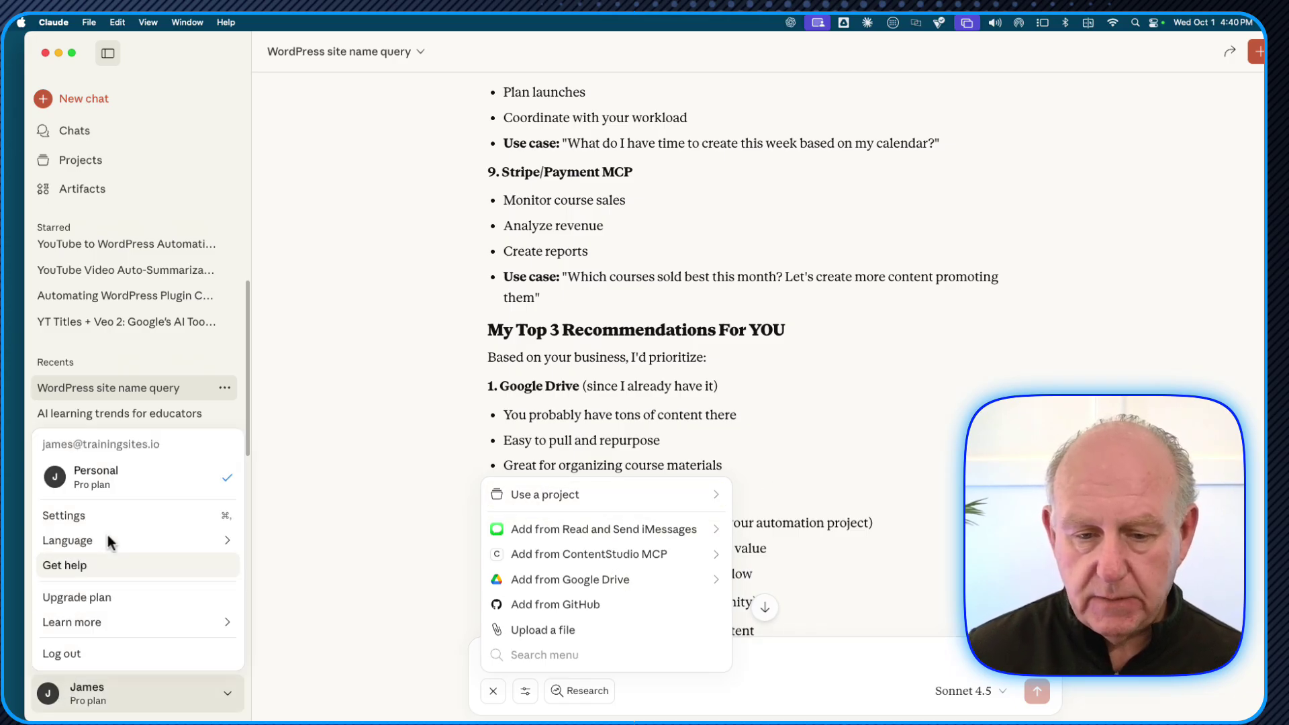
key(Escape)
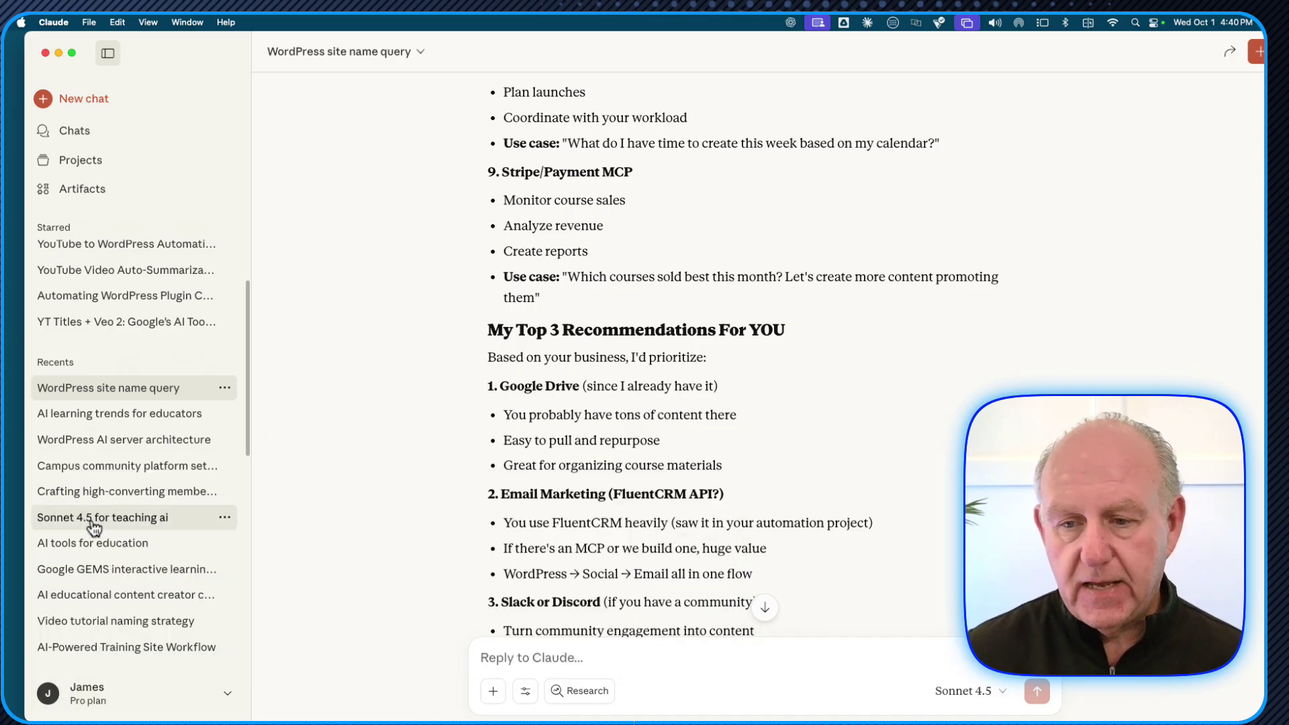
key(super+comma)
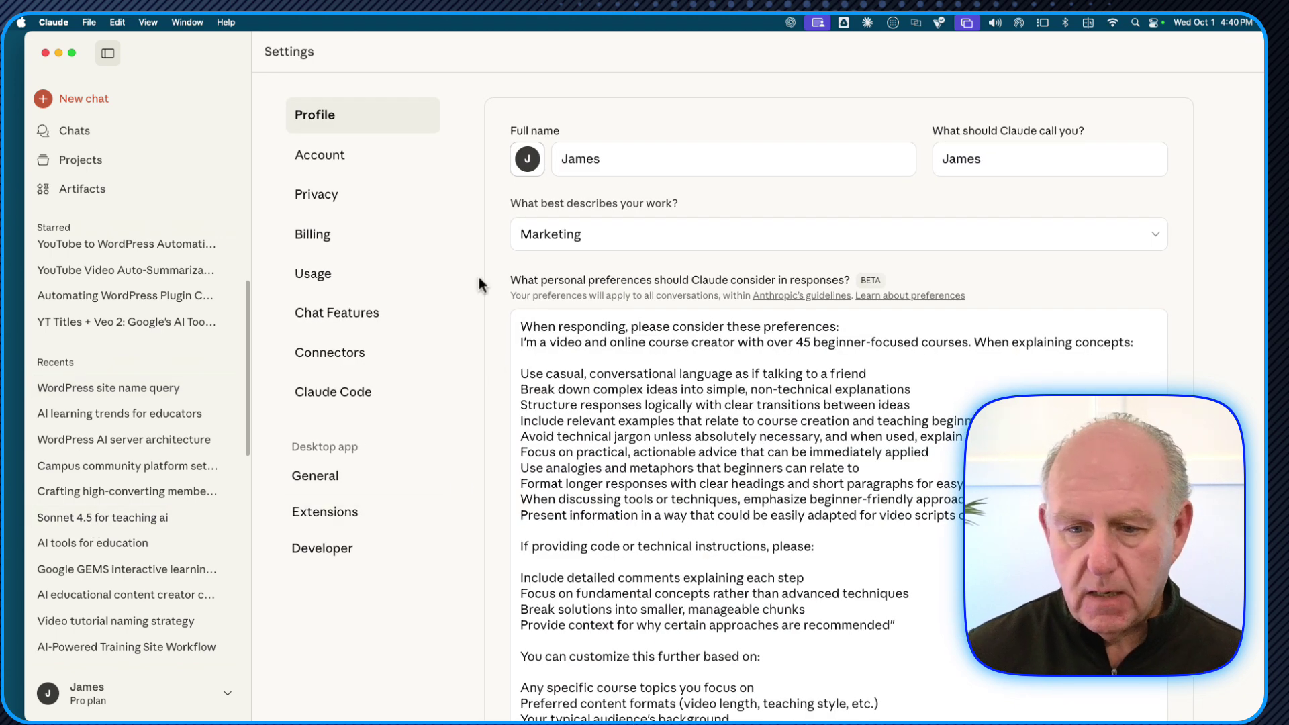
click(356, 350)
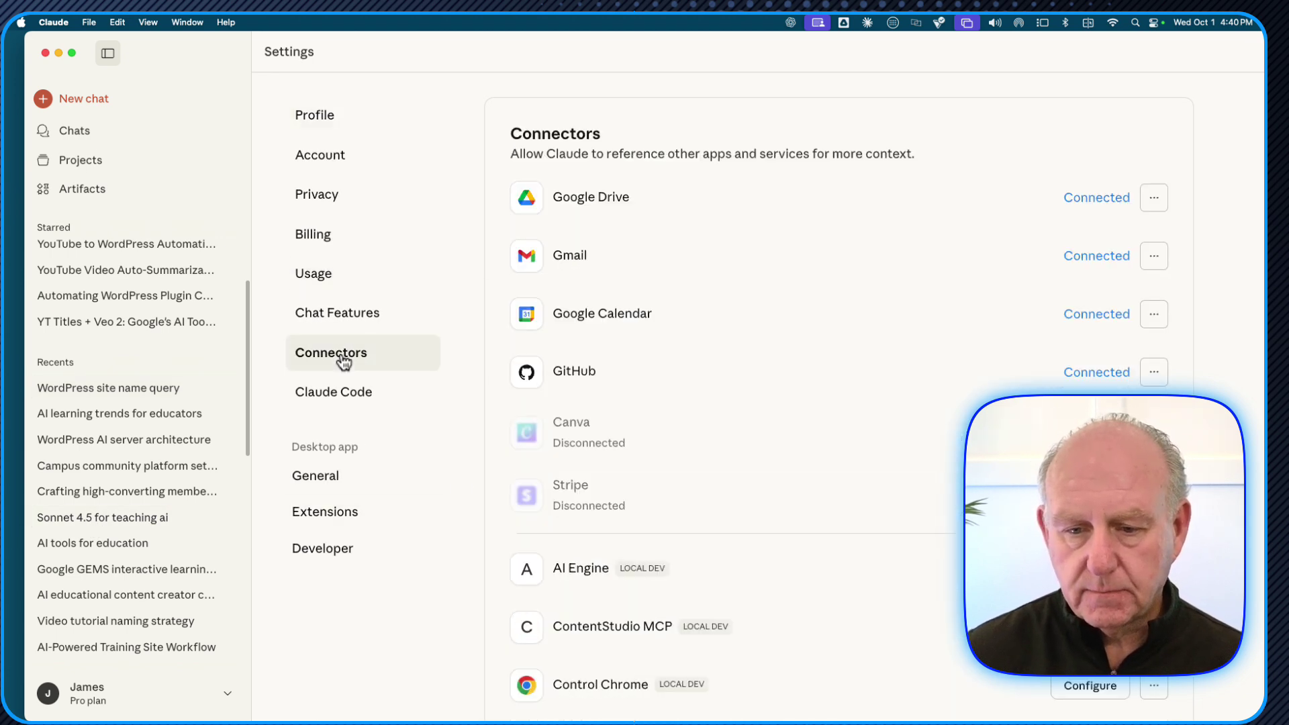
scroll(581, 386, down, 5)
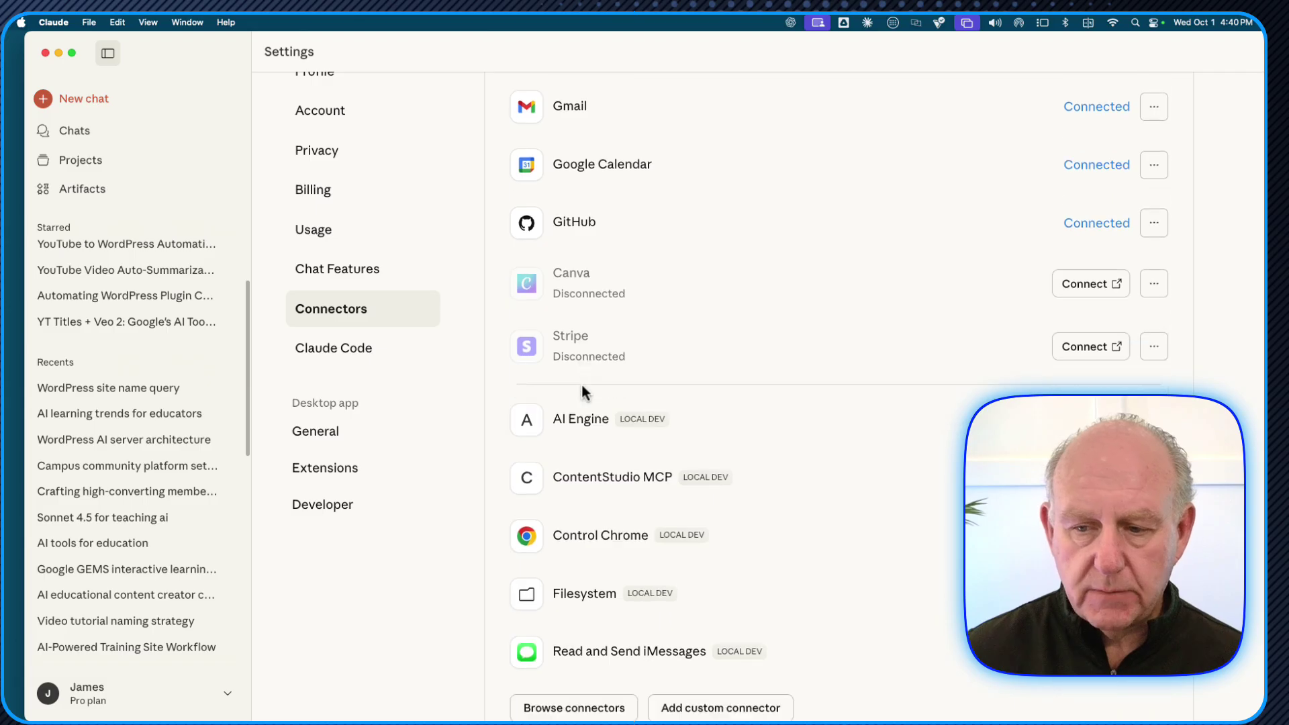
scroll(604, 529, down, 1)
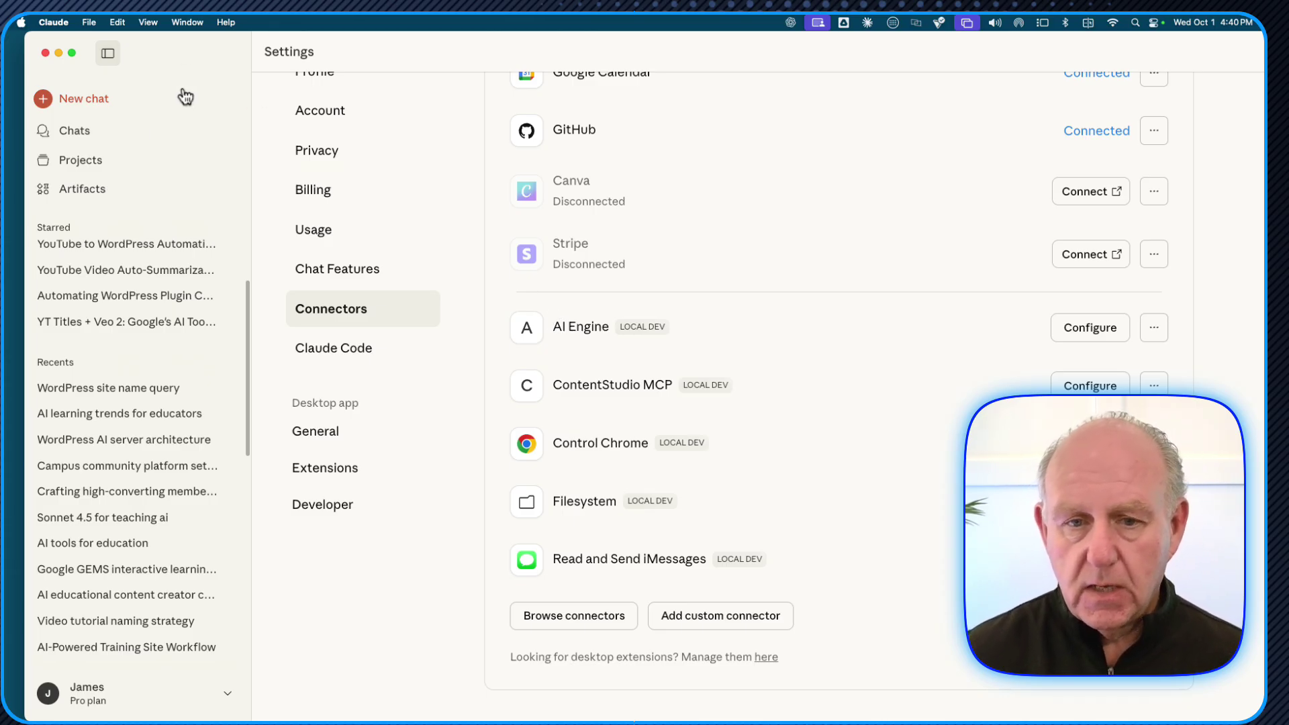
Step: Reopen the WordPress site name query chat from the chat history and send the prompt "Tell me about my blog"
click(74, 135)
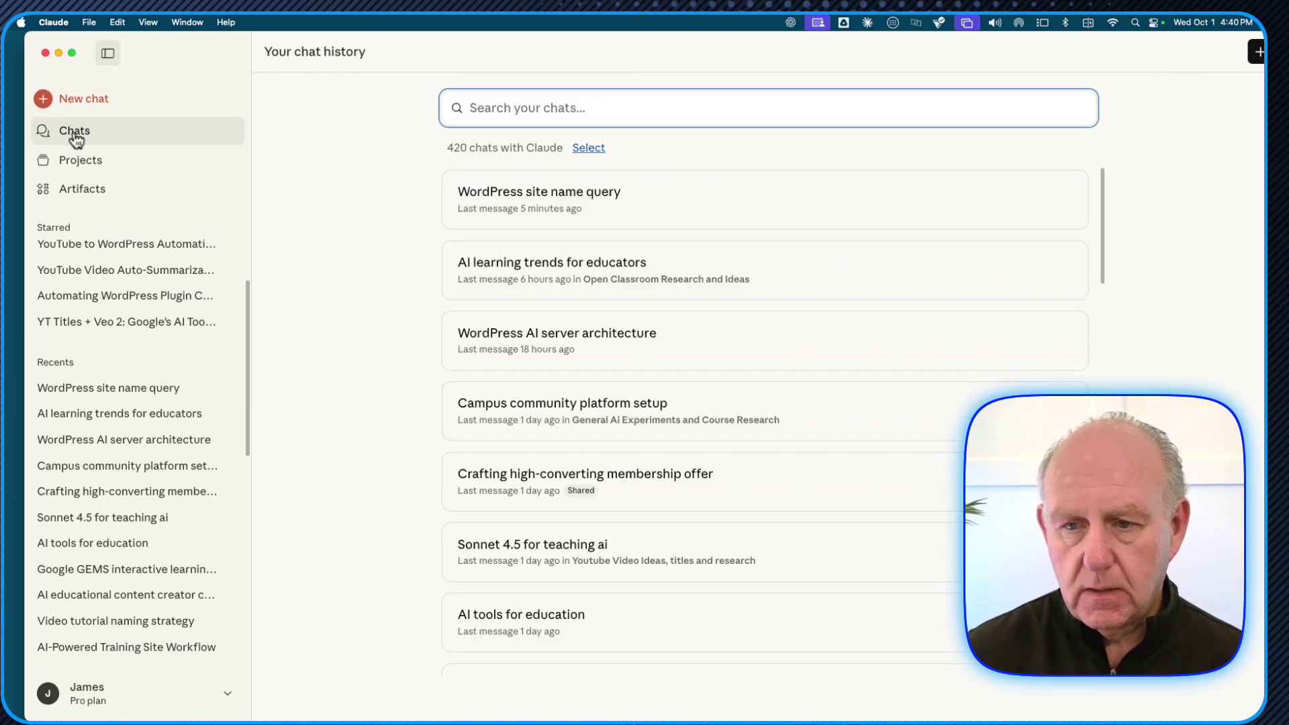
click(563, 200)
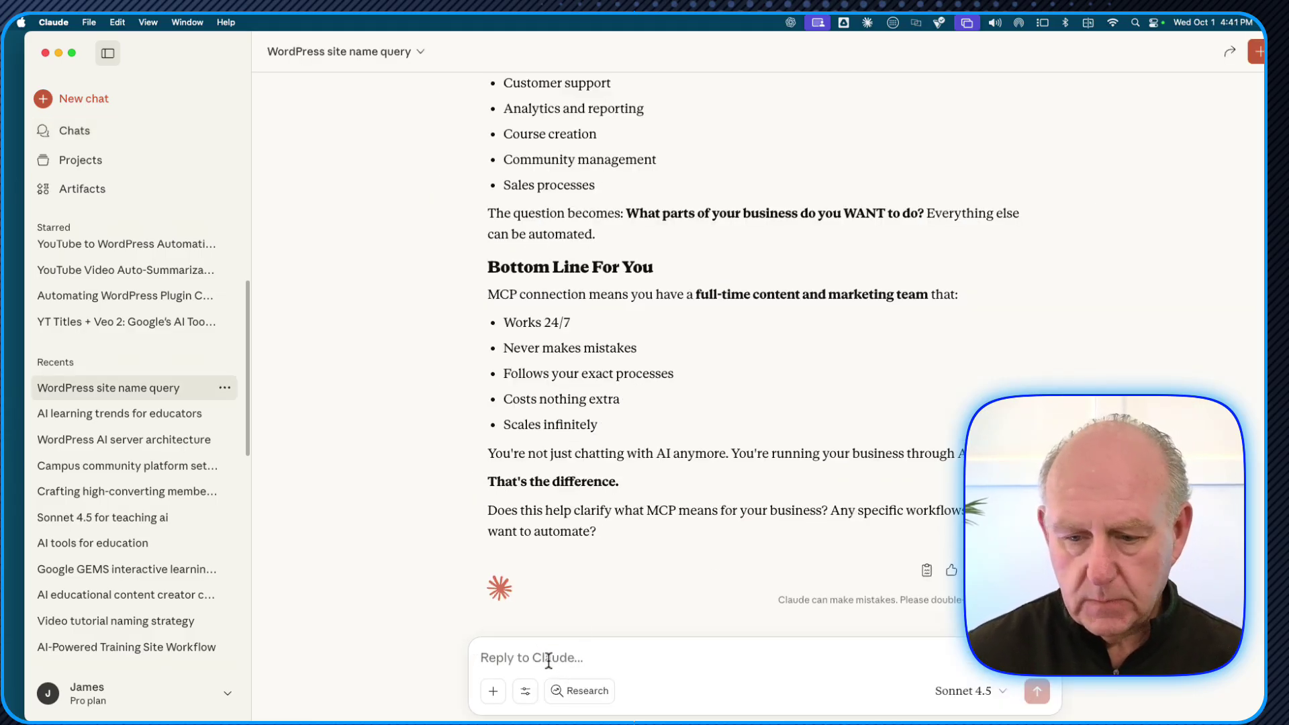
text(Tell me a)
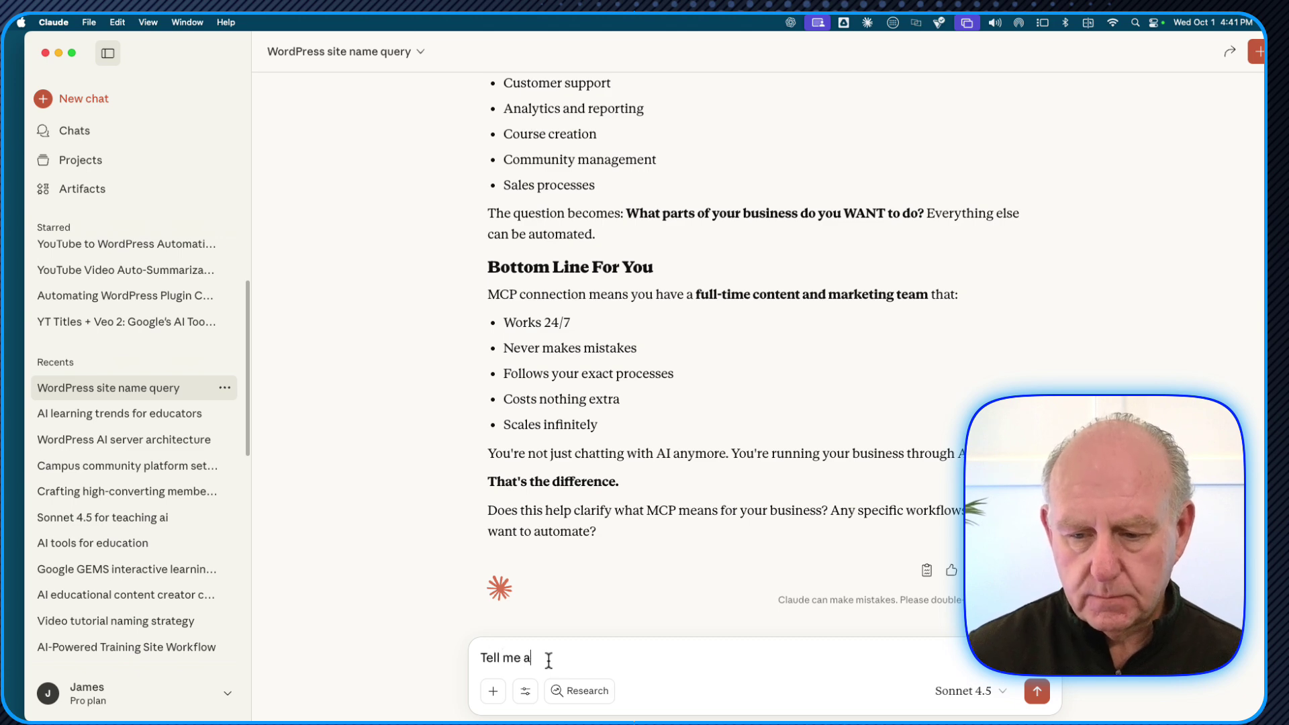
text(bout my blog)
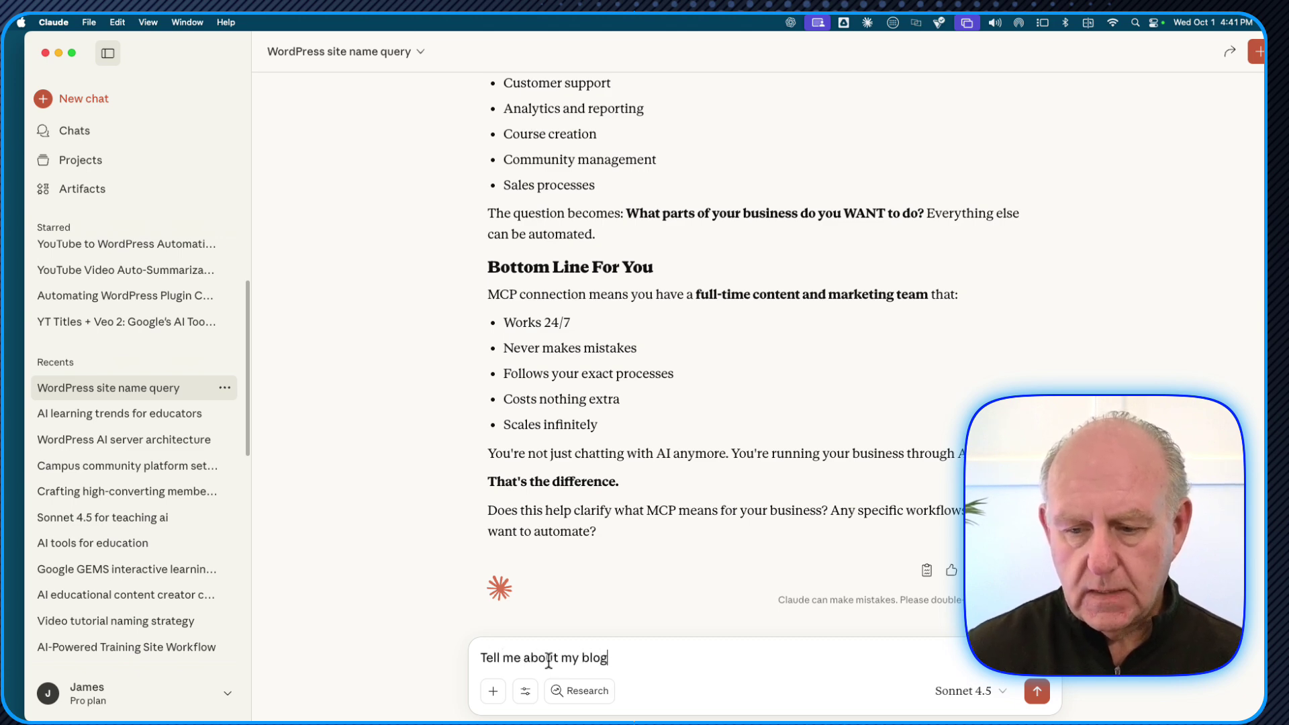
key(Return)
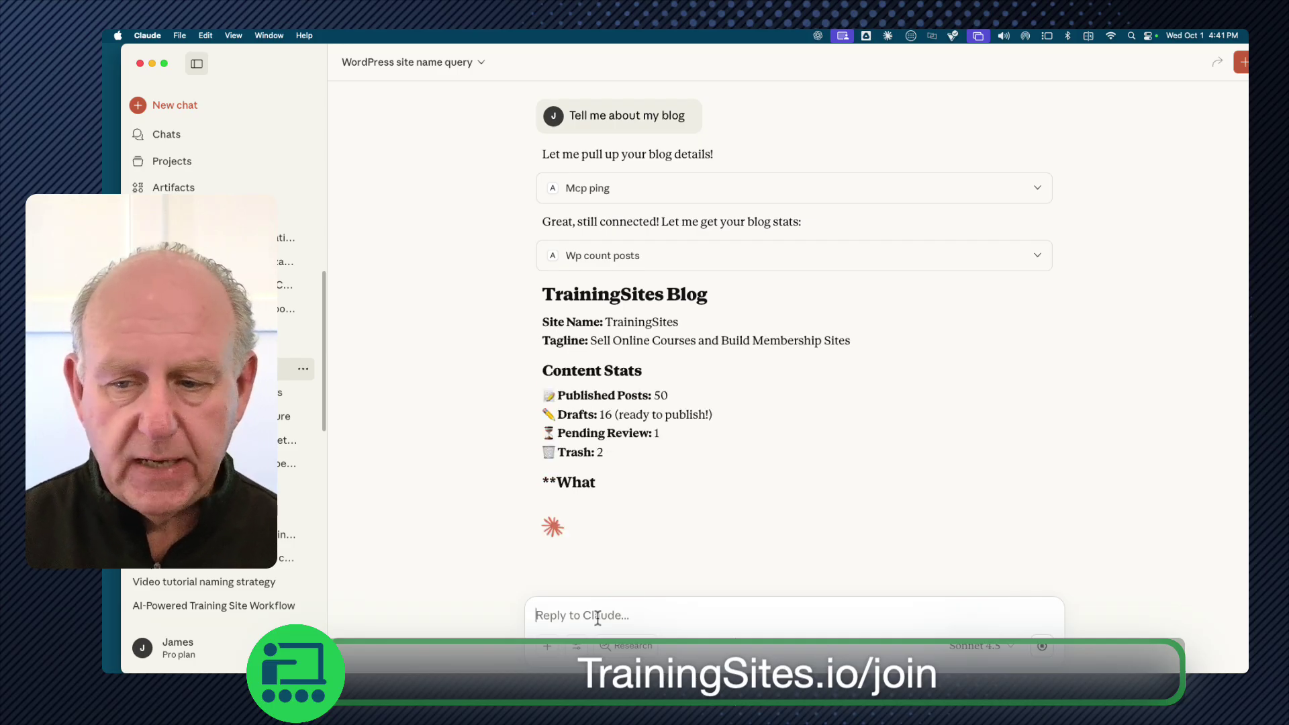
Step: Read Claude's reply about the blog, covering its content pillars, style, publishing pattern and what MCP makes possible
scroll(646, 535, down, 10)
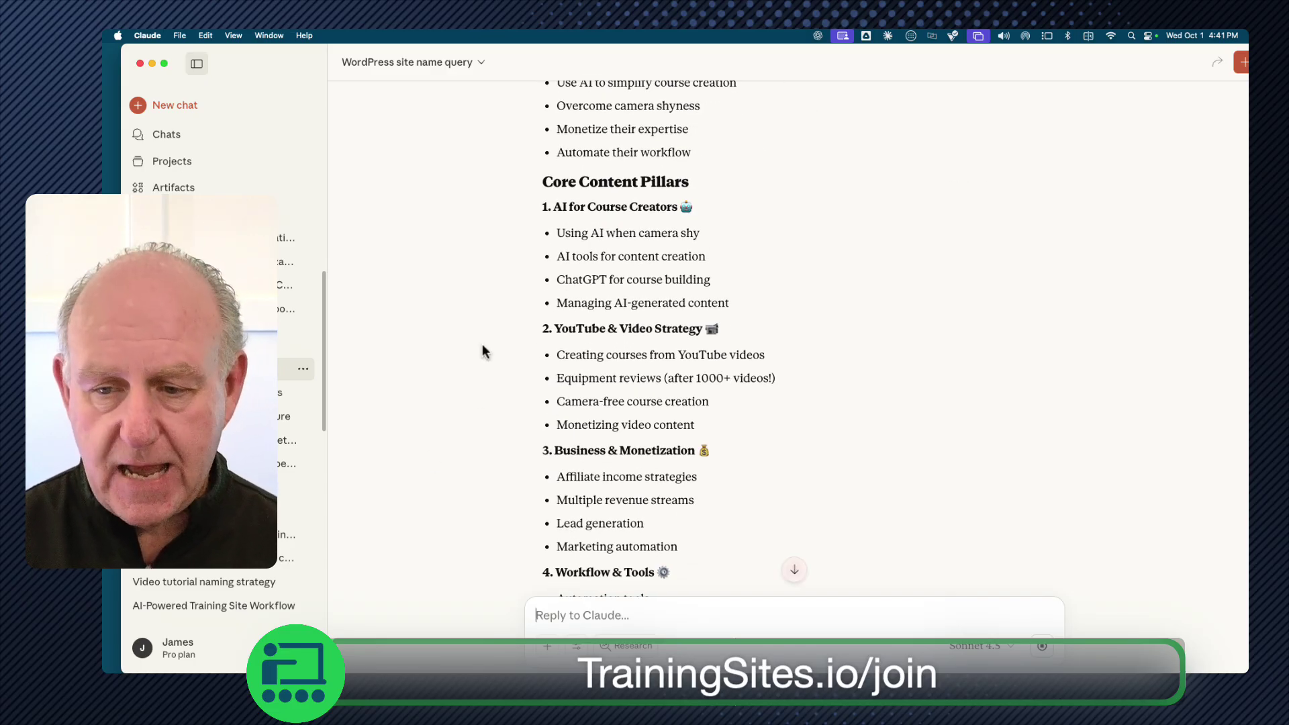
scroll(482, 352, down, 2)
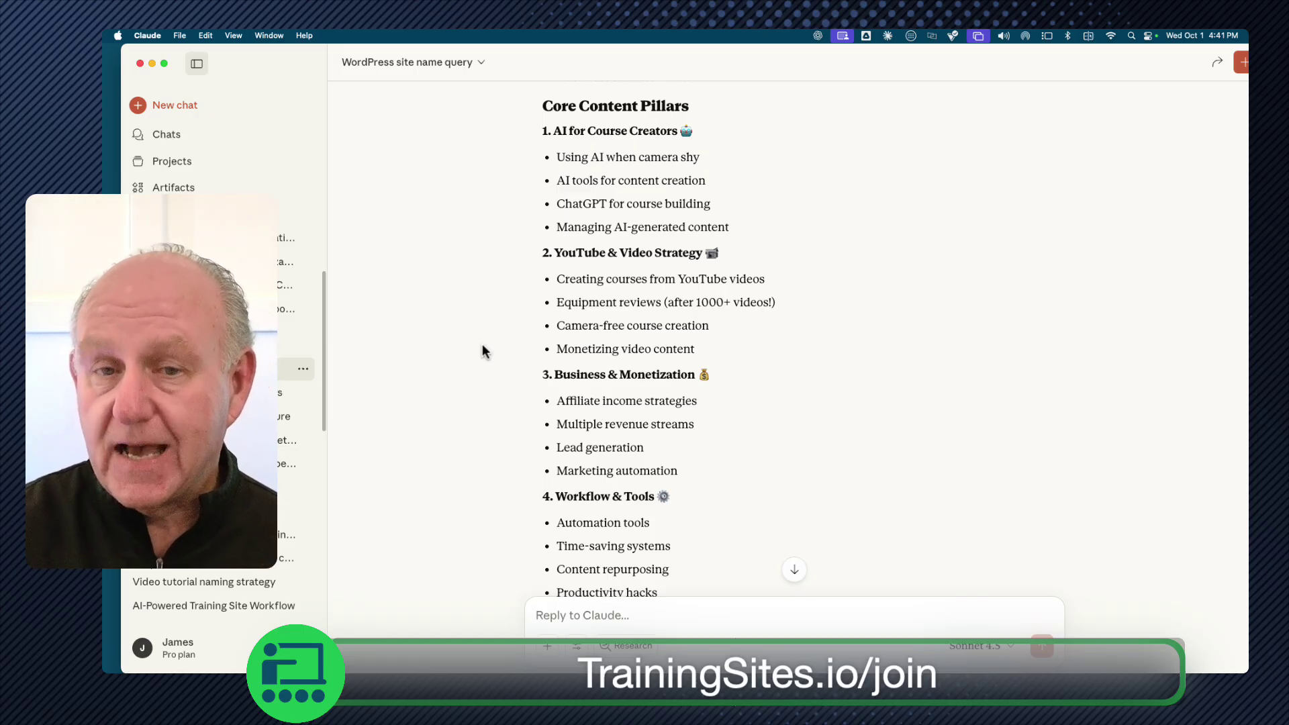
scroll(482, 351, down, 10)
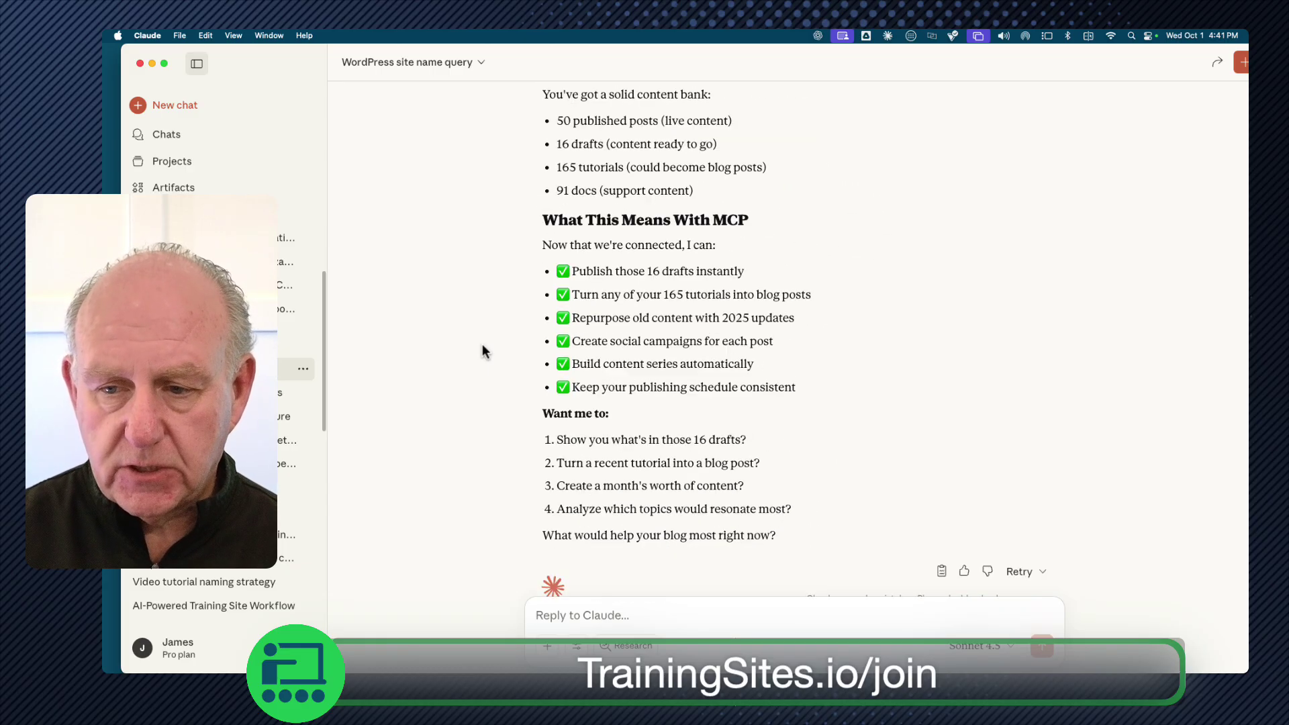
scroll(604, 282, up, 5)
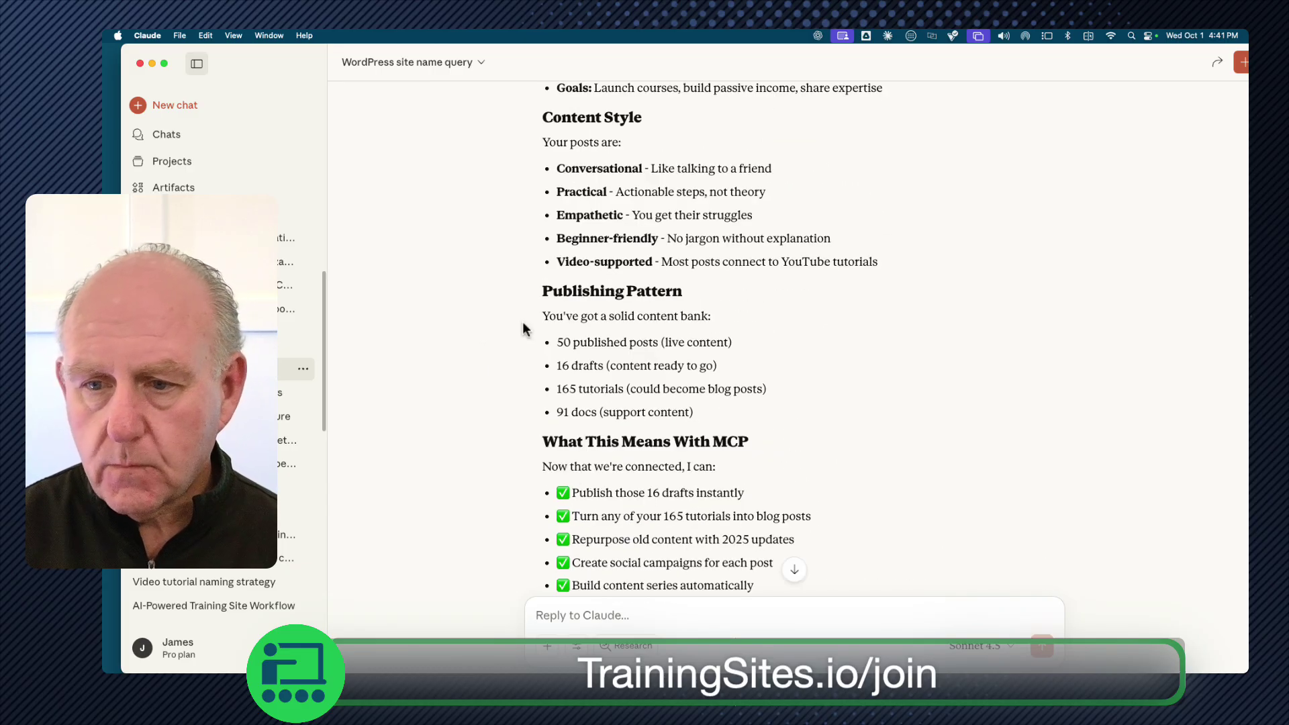
scroll(524, 328, down, 5)
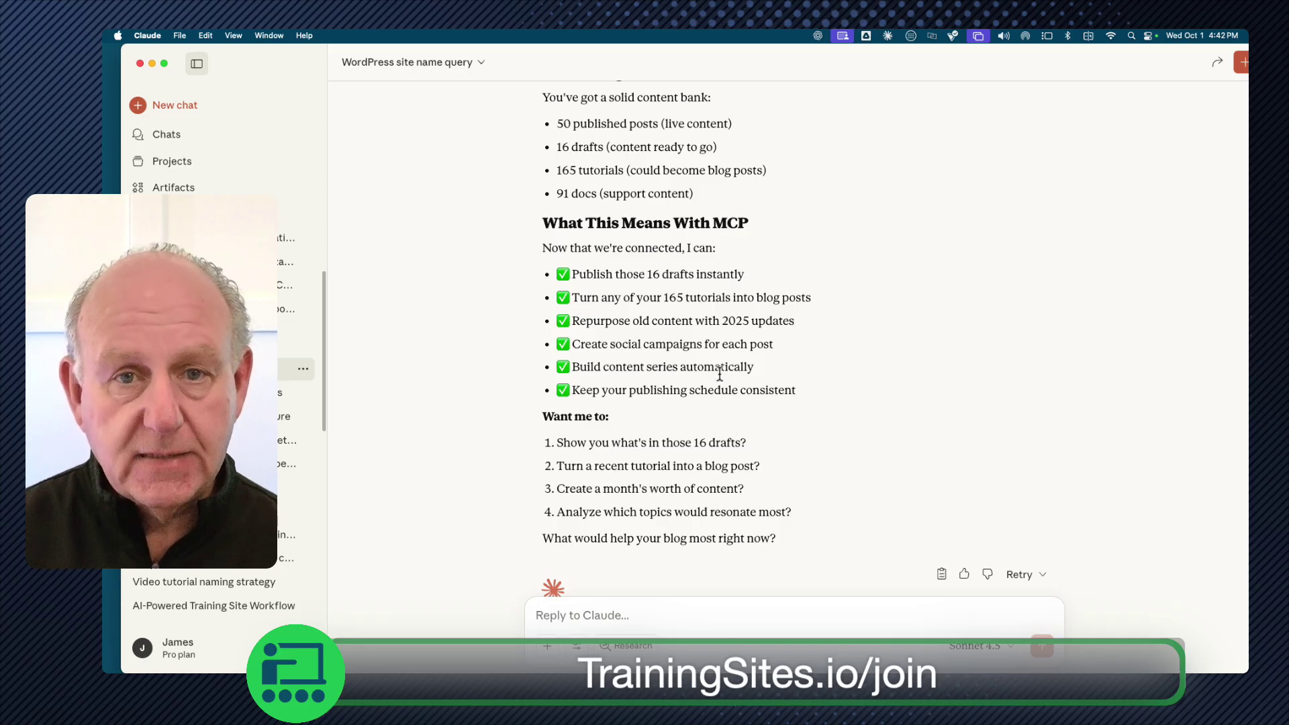
Step: Send the follow-up prompt "Give me 10 examples of how I can leverage claude with my wordpress site?"
scroll(795, 390, down, 1)
scroll(795, 389, down, 2)
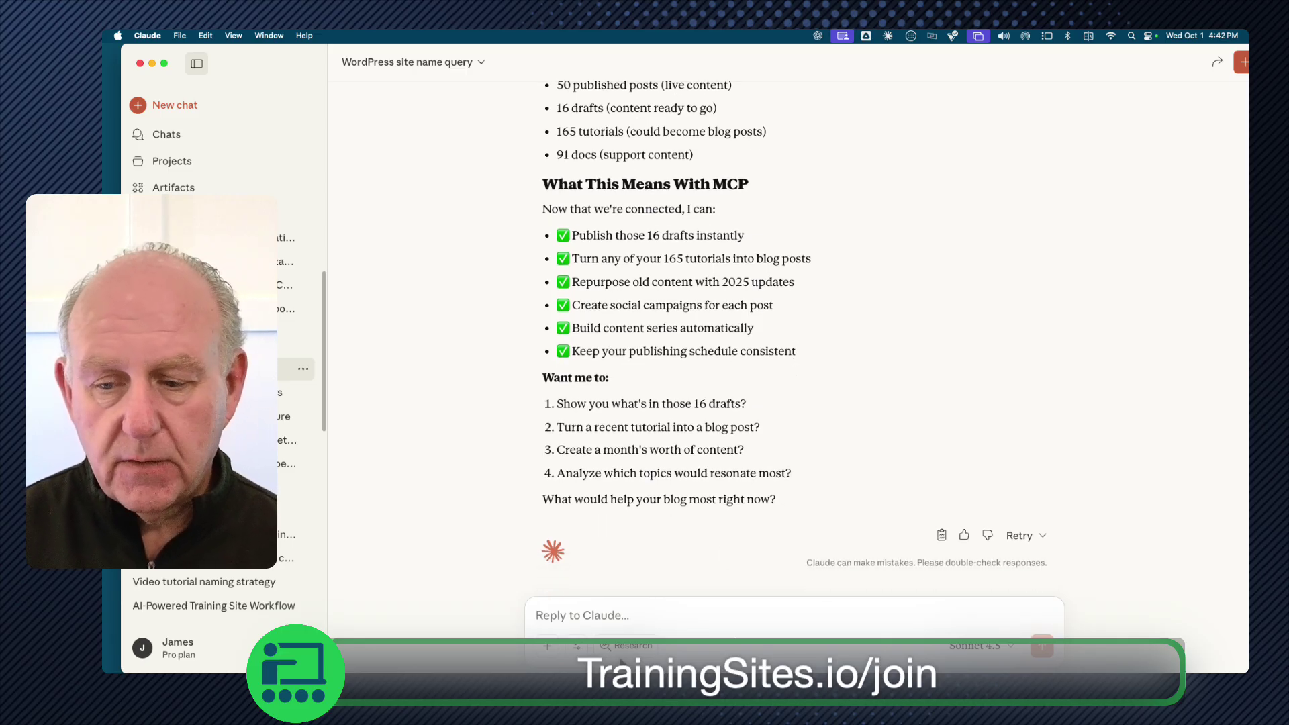
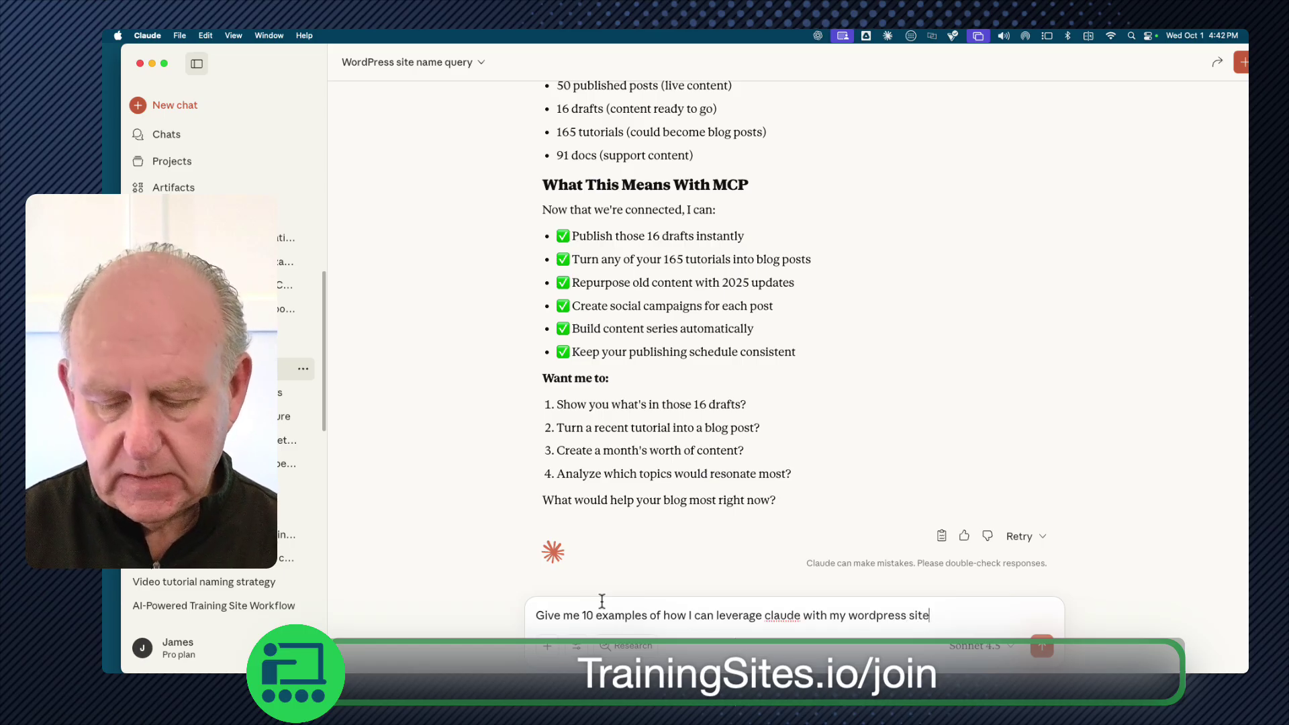
text(?)
key(Return)
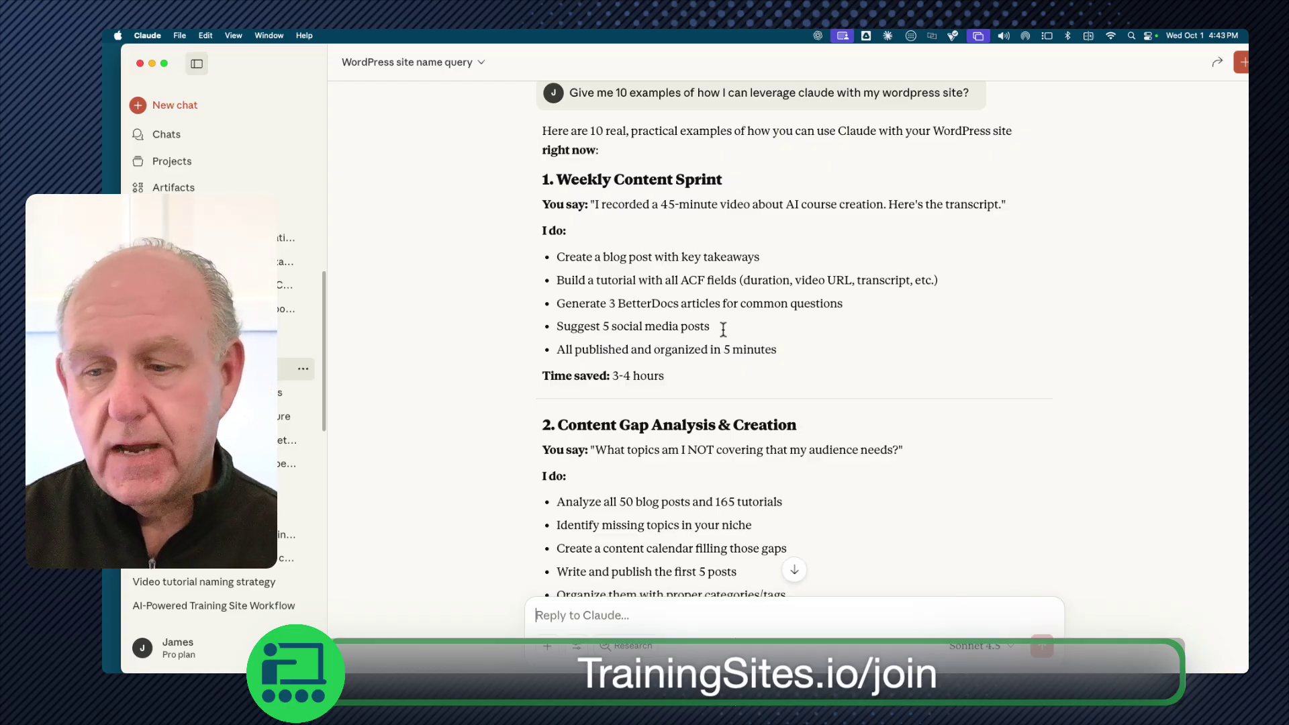
Step: Read the first four examples in Claude's reply, from Weekly Content Sprint through Product Launch Campaign
scroll(425, 412, down, 3)
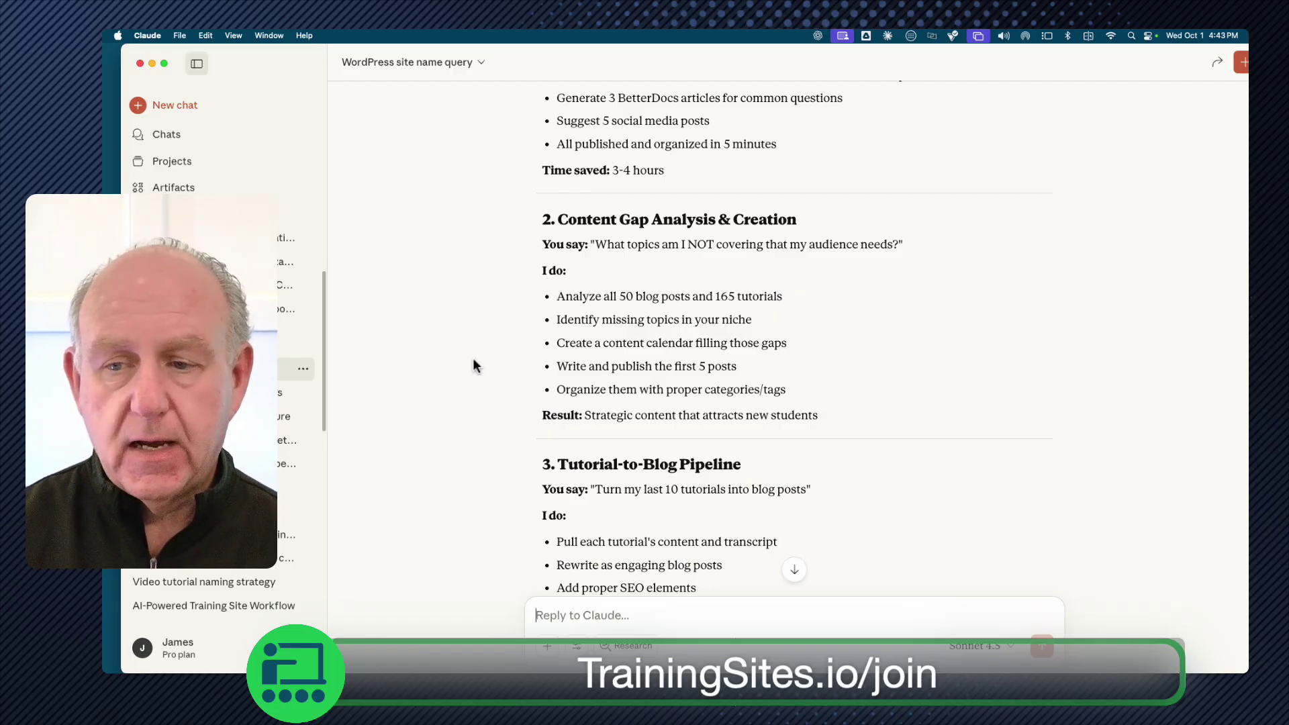
scroll(707, 298, down, 1)
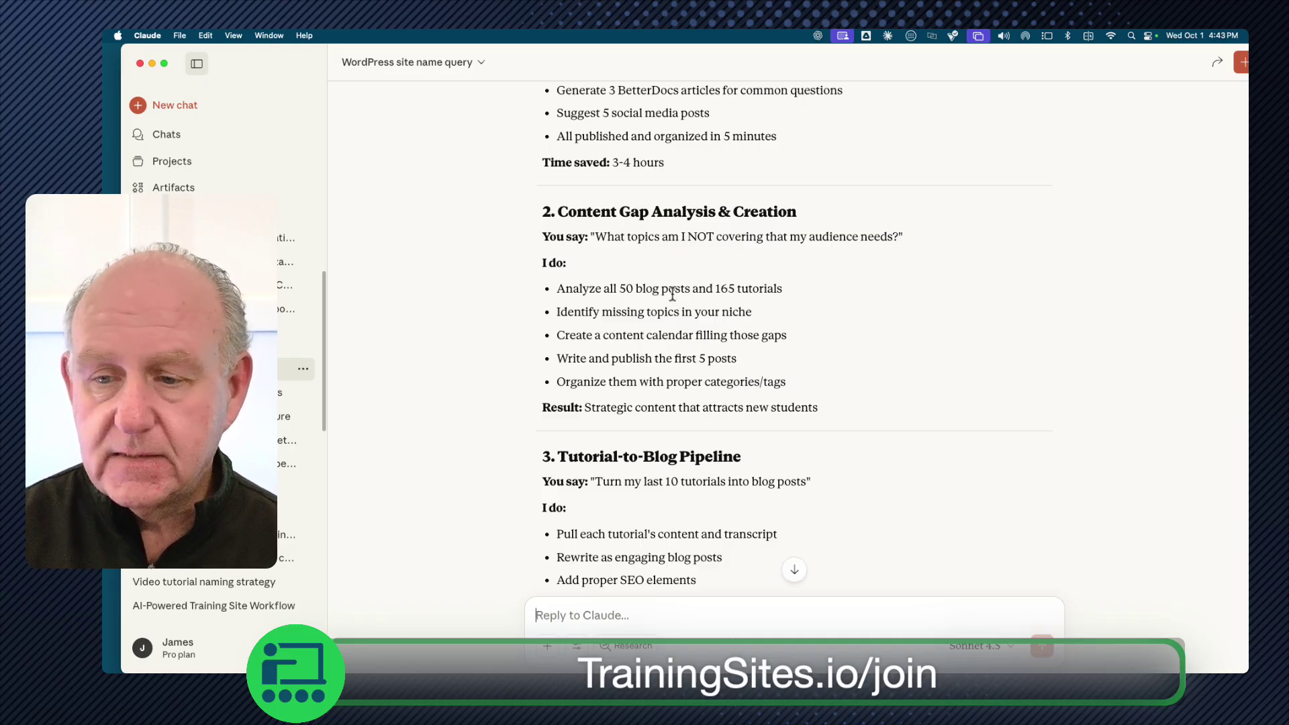
scroll(672, 298, down, 2)
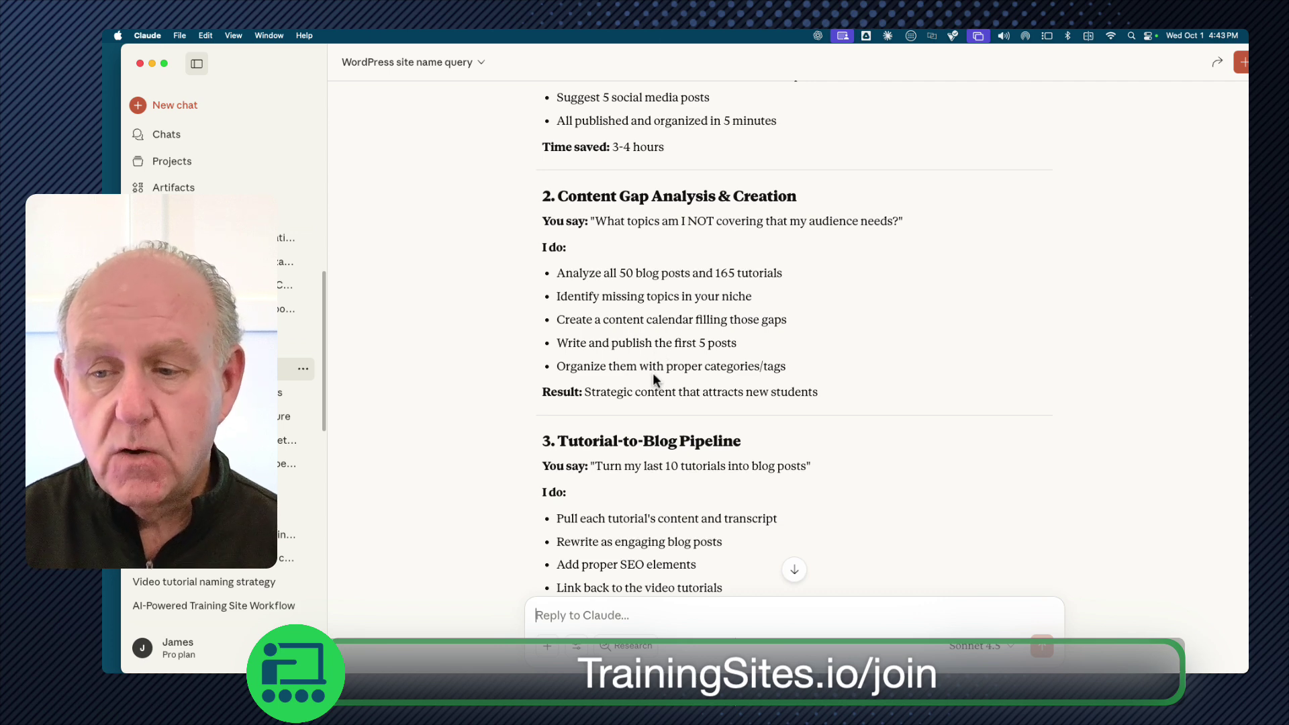
scroll(578, 453, down, 5)
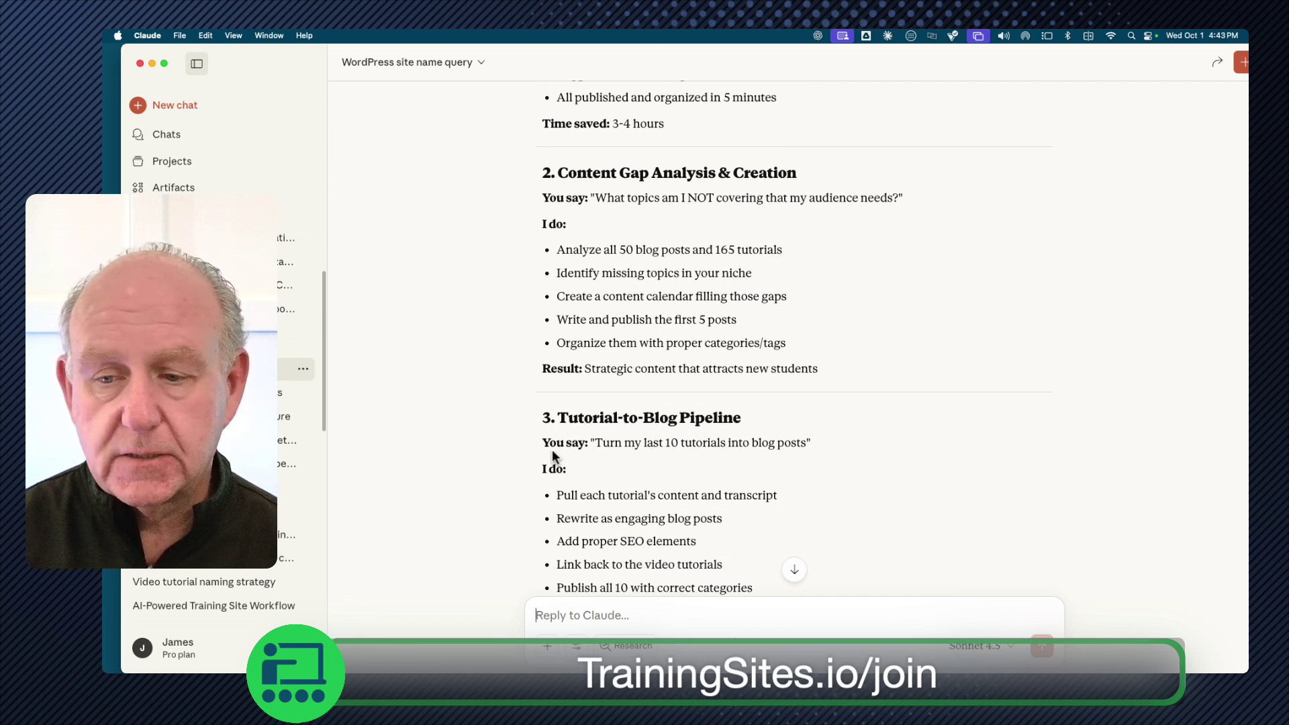
scroll(505, 444, down, 2)
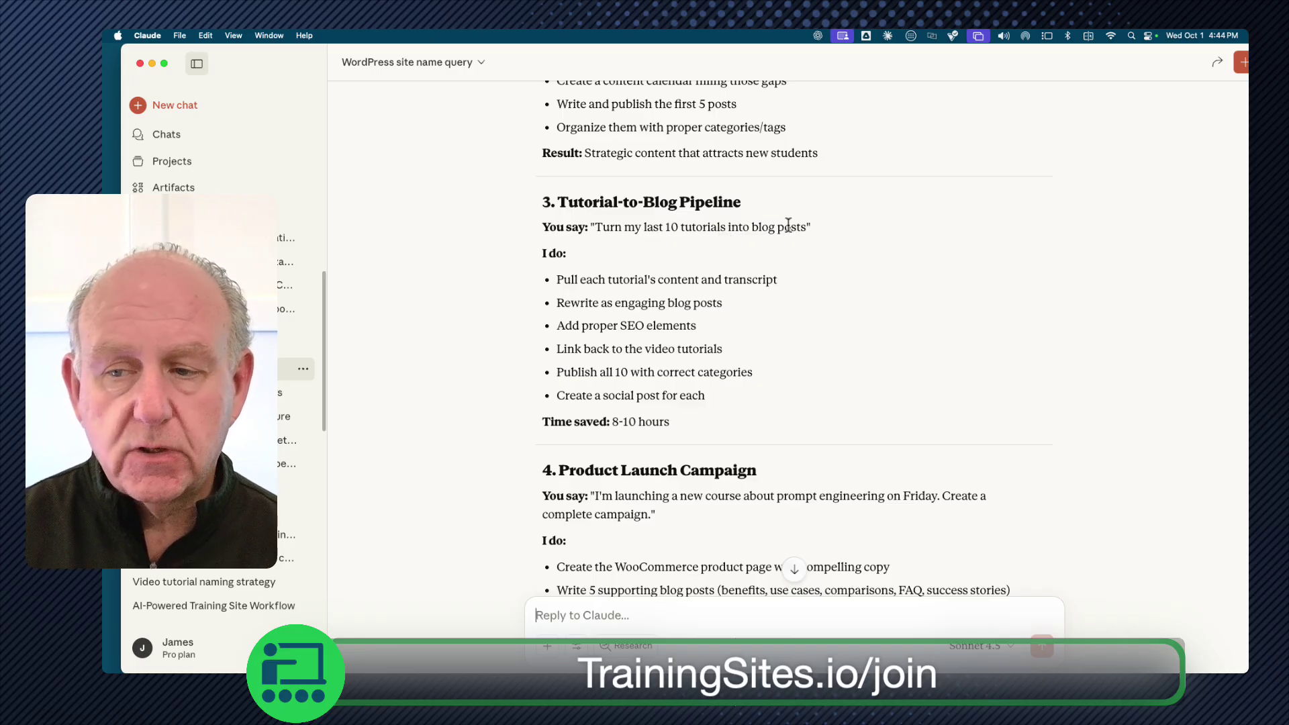
scroll(498, 359, down, 6)
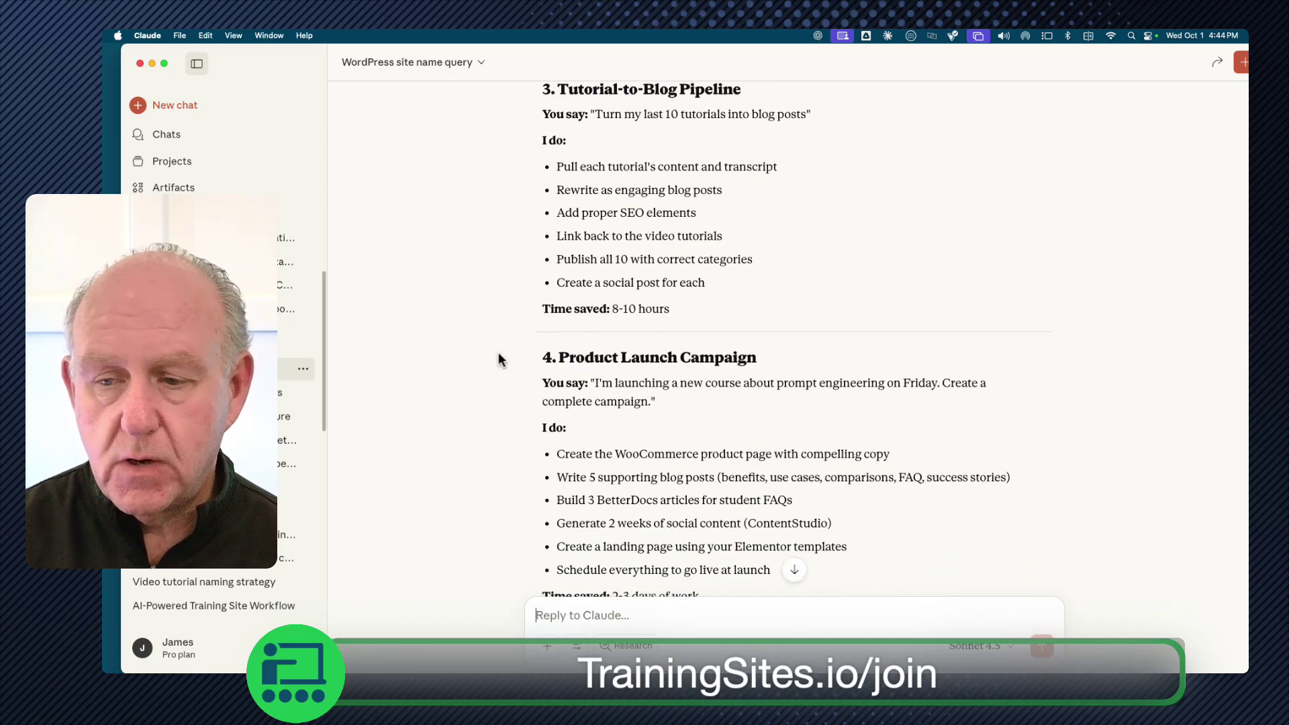
scroll(498, 360, down, 1)
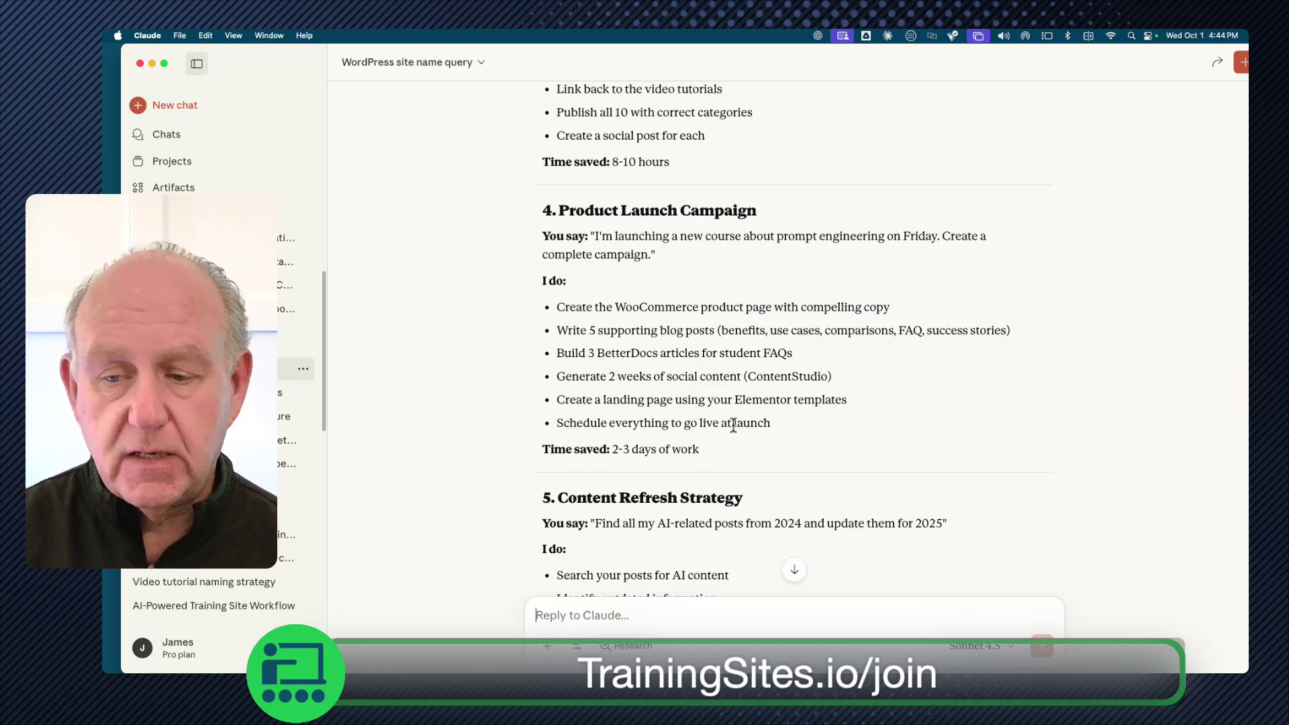
Step: Read examples five to ten, from Content Refresh Strategy to Emergency Content Creation, plus the closing pattern and workflow sections
scroll(651, 450, down, 6)
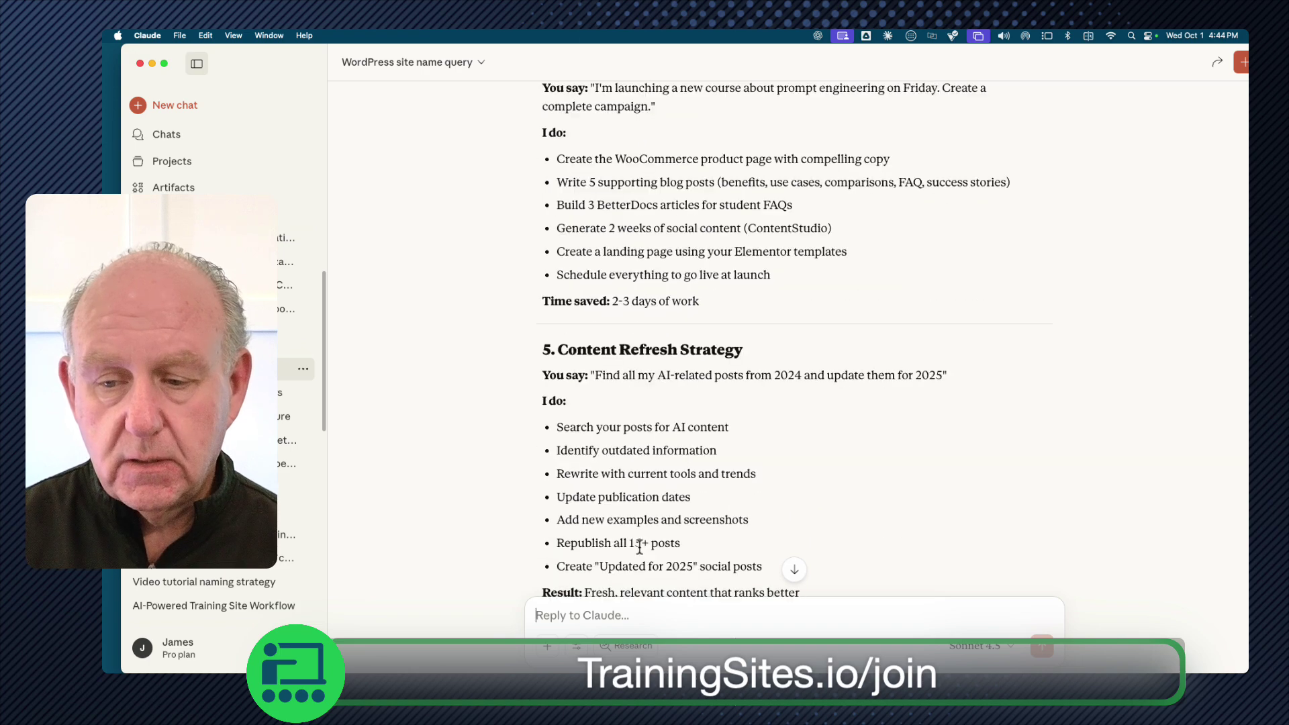
scroll(639, 547, down, 4)
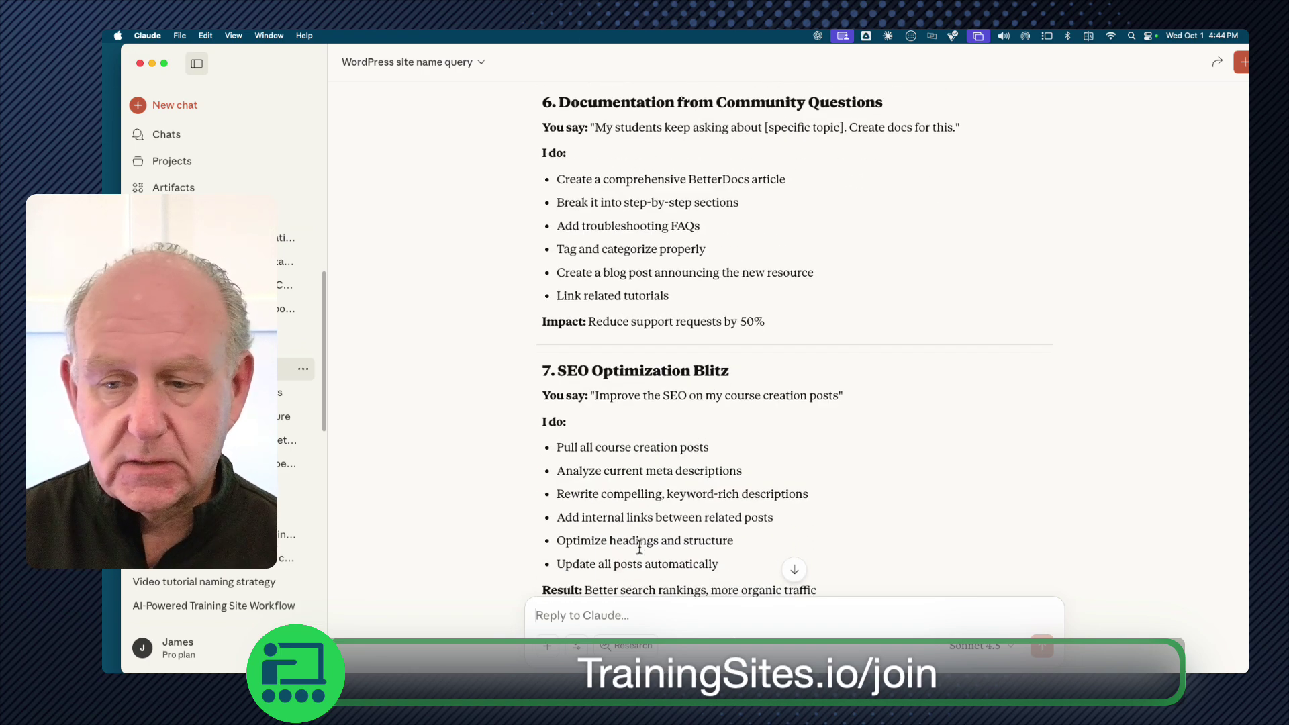
scroll(617, 488, down, 3)
scroll(612, 491, down, 3)
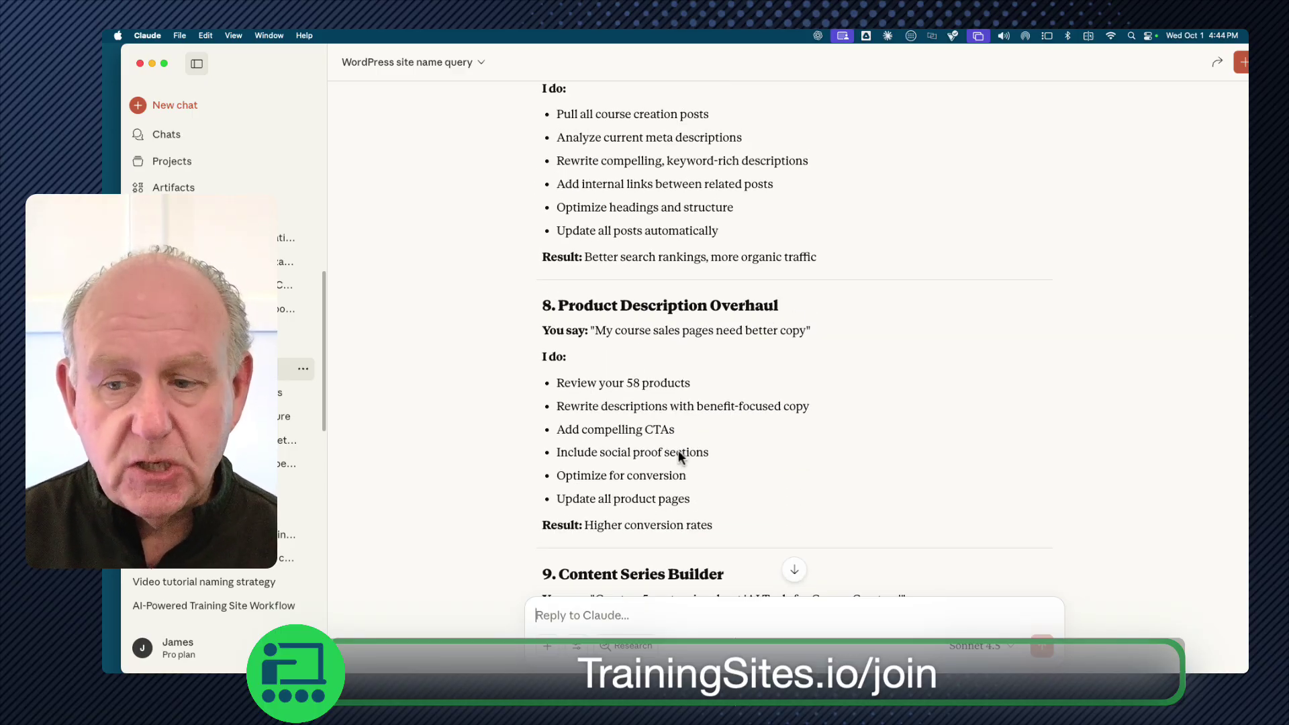
scroll(671, 453, down, 5)
scroll(636, 512, down, 4)
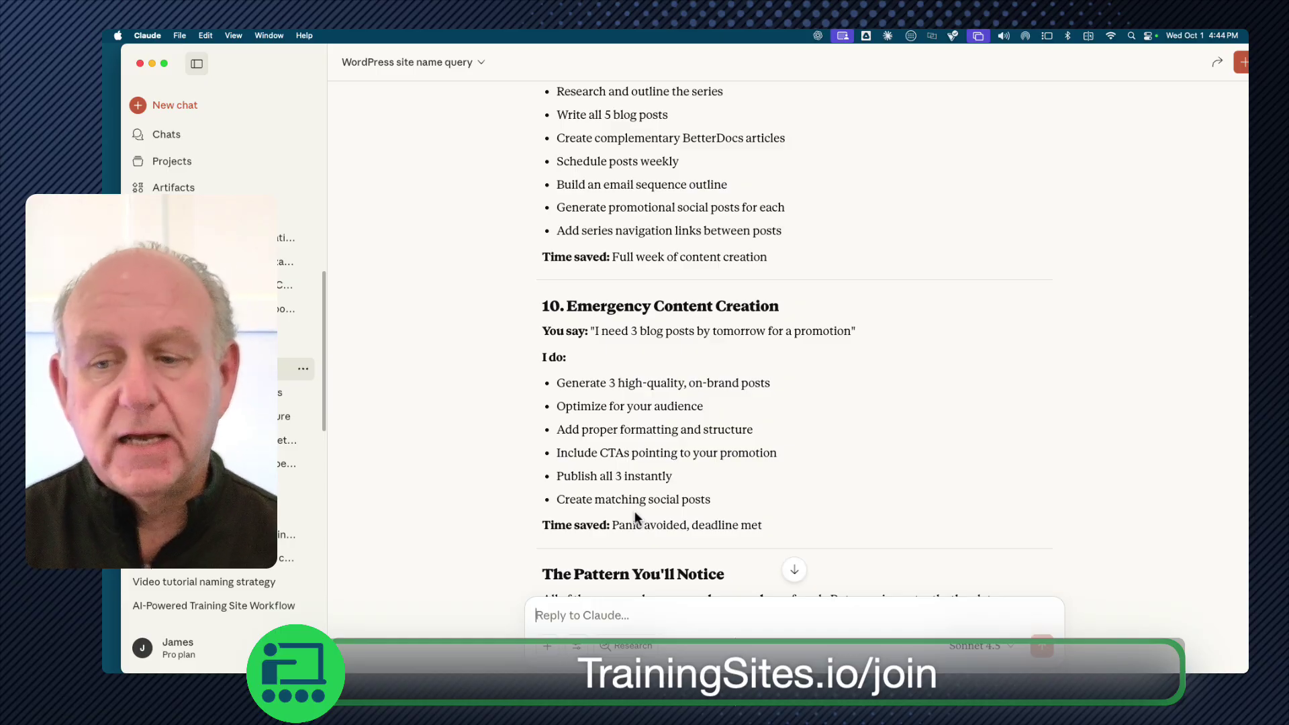
scroll(635, 512, down, 6)
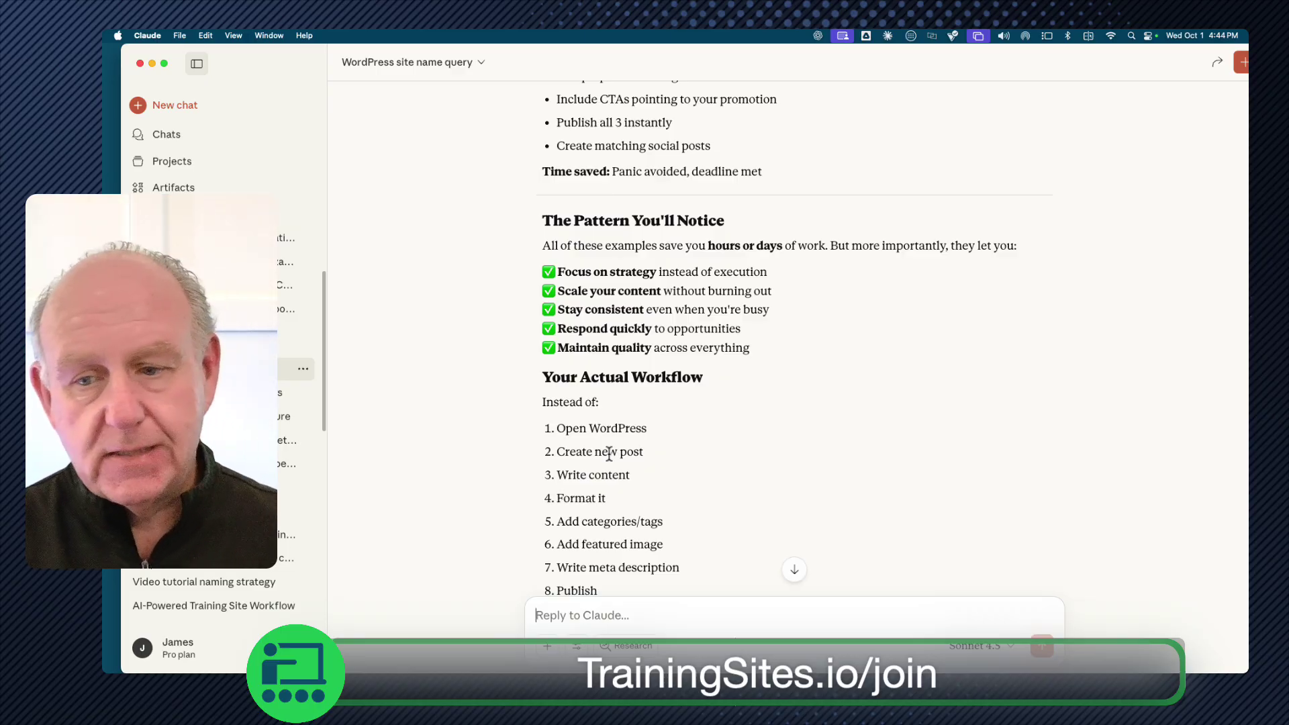
scroll(462, 480, down, 3)
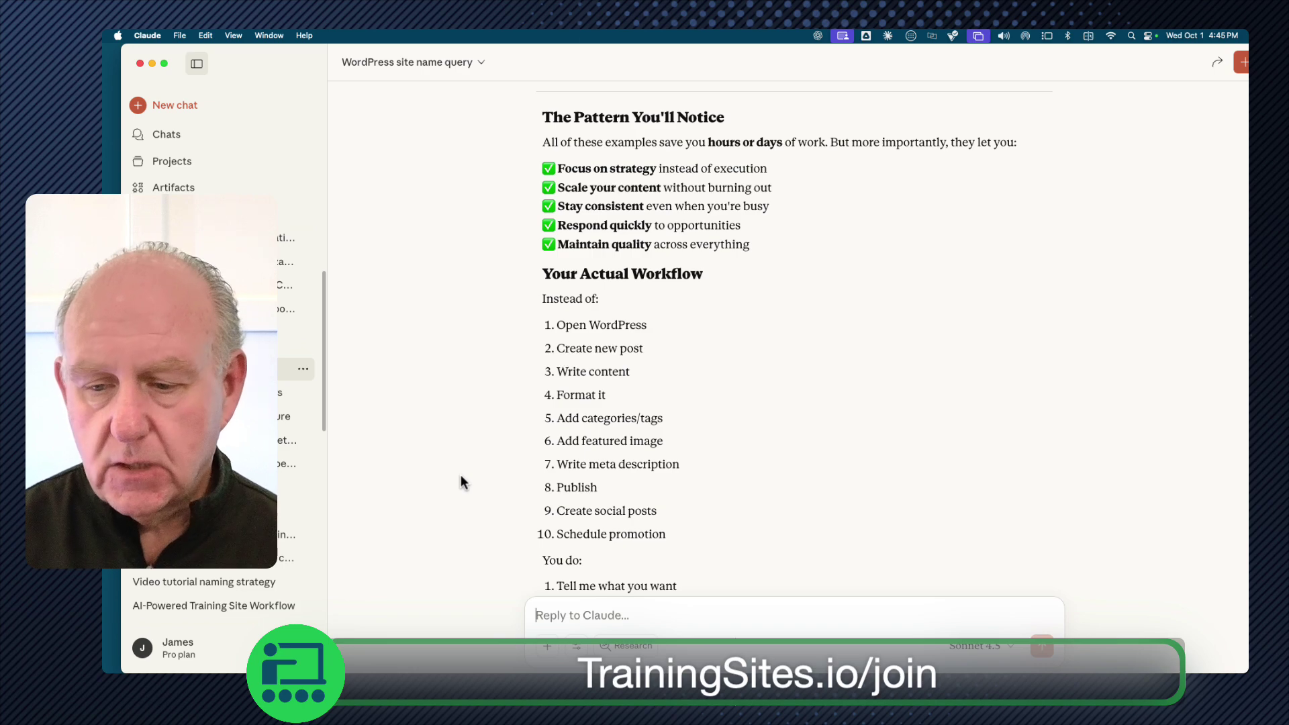
Step: Go back to the Emergency Content Creation example and copy its sample prompt "I need 3 blog posts by tomorrow for a promotion"
scroll(572, 610, up, 6)
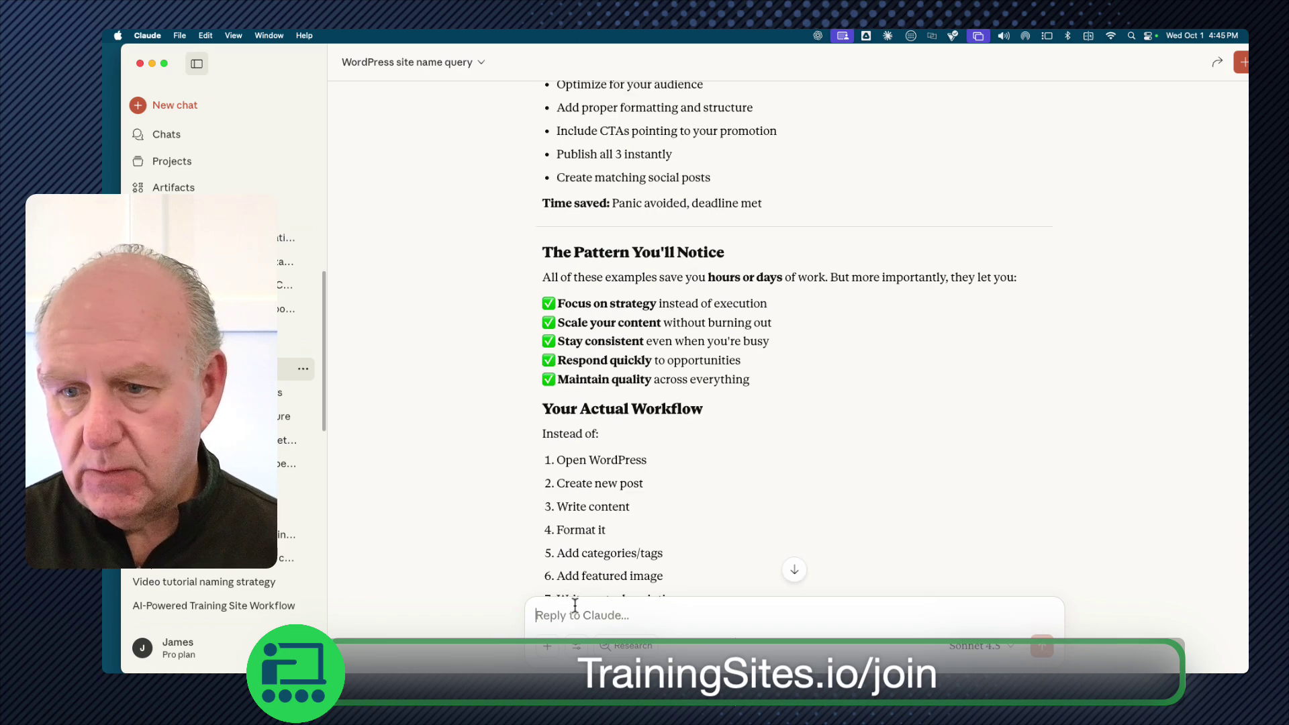
scroll(575, 606, up, 2)
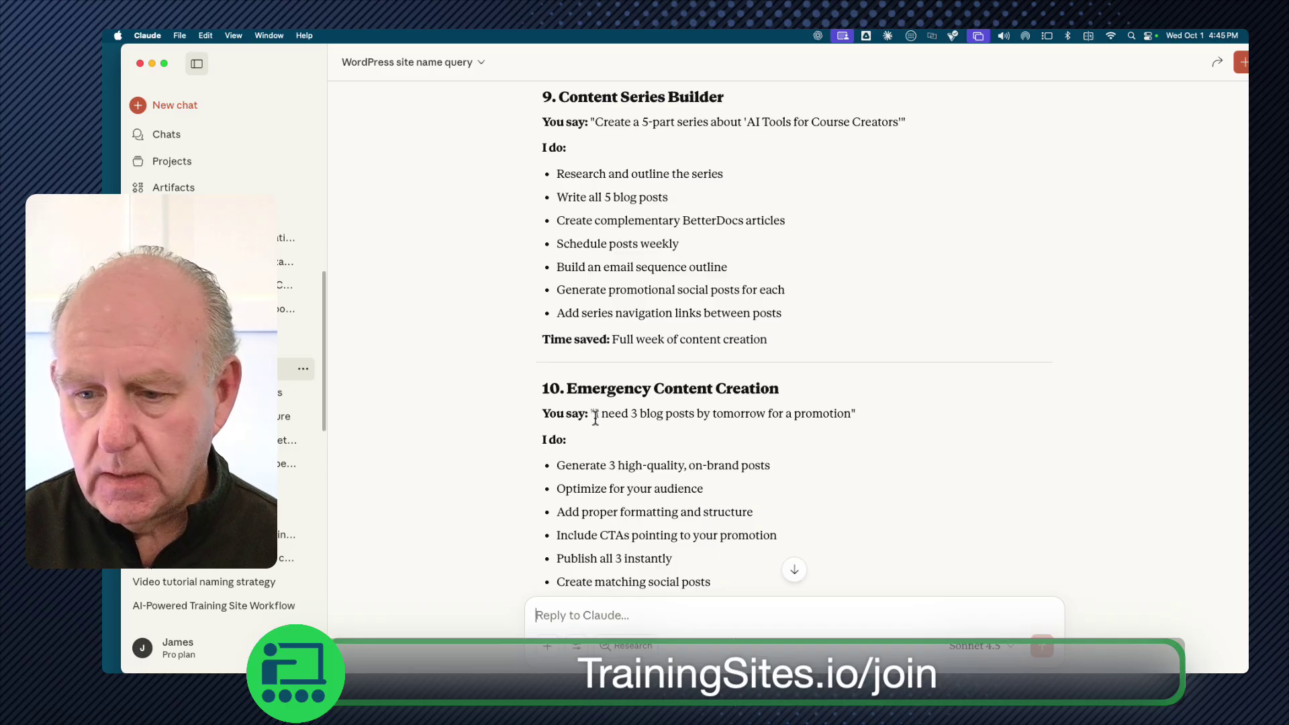
drag(595, 414, 850, 415)
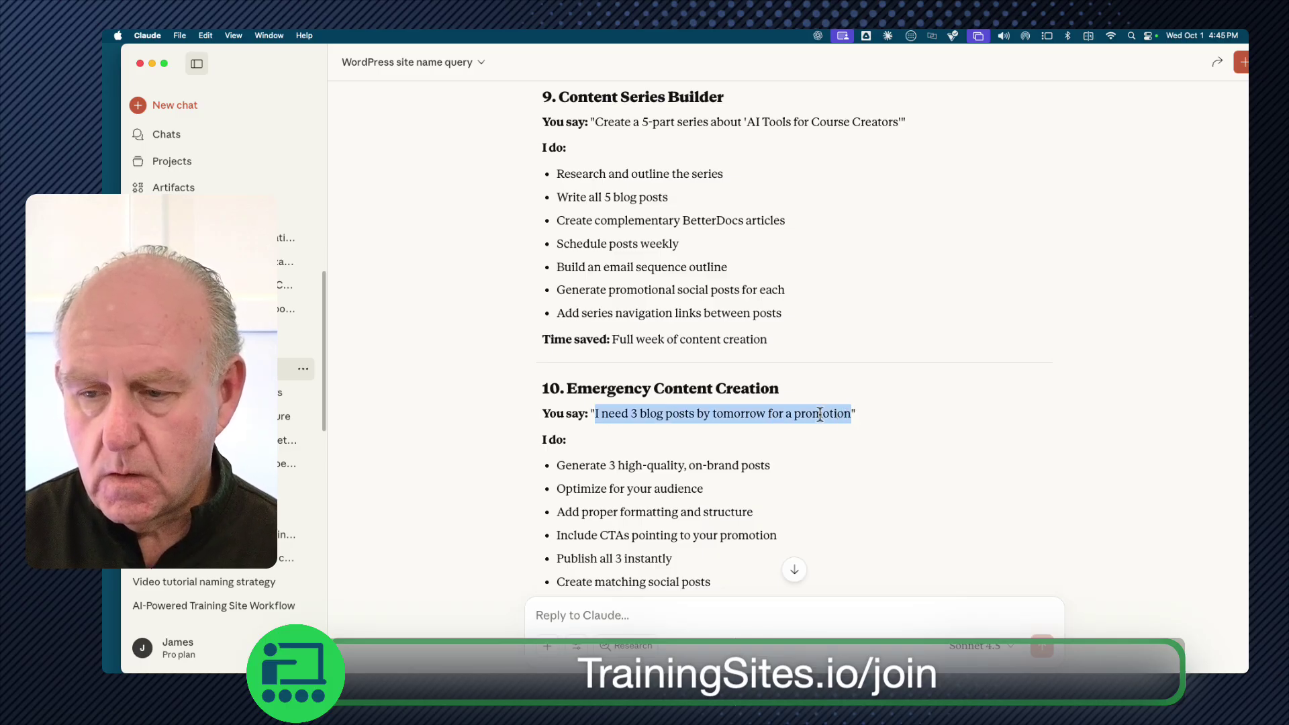
right_click(819, 415)
click(847, 440)
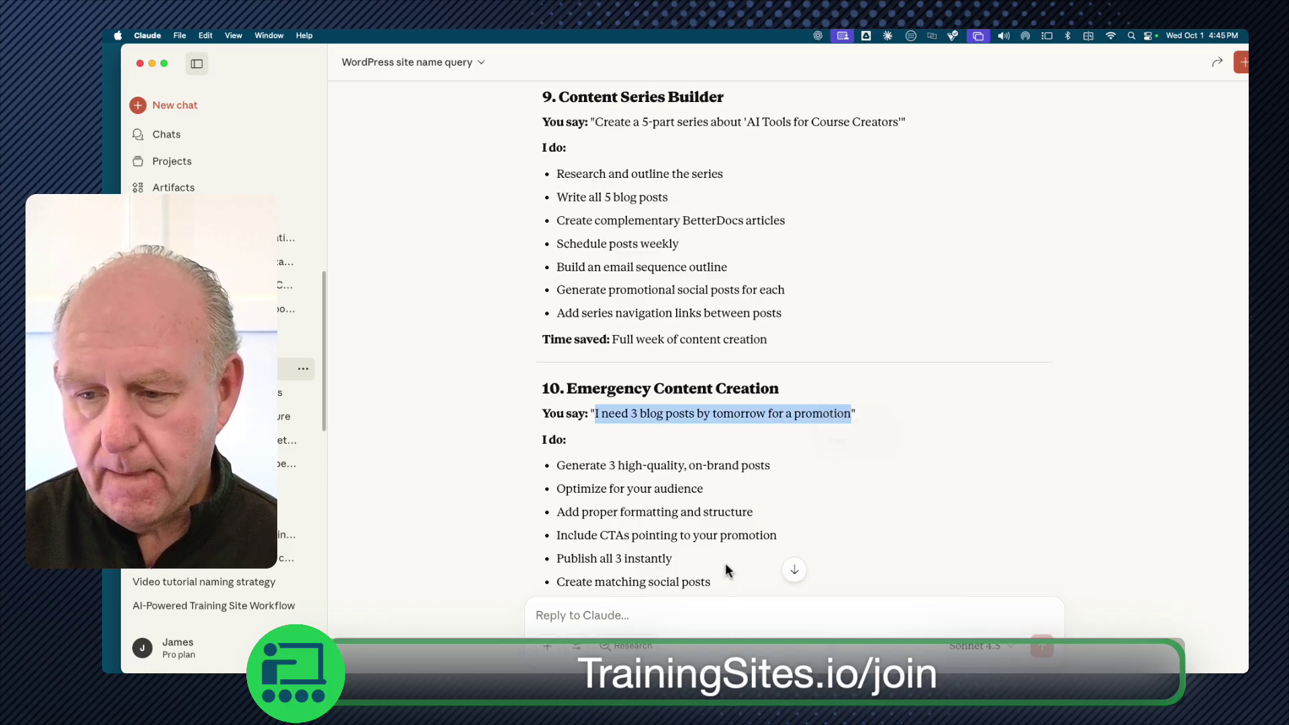
Step: Send the prompt "Claude launched version 4.5 this week. Write and post 3 articles I can use to introduce it."
scroll(725, 563, down, 2)
click(611, 616)
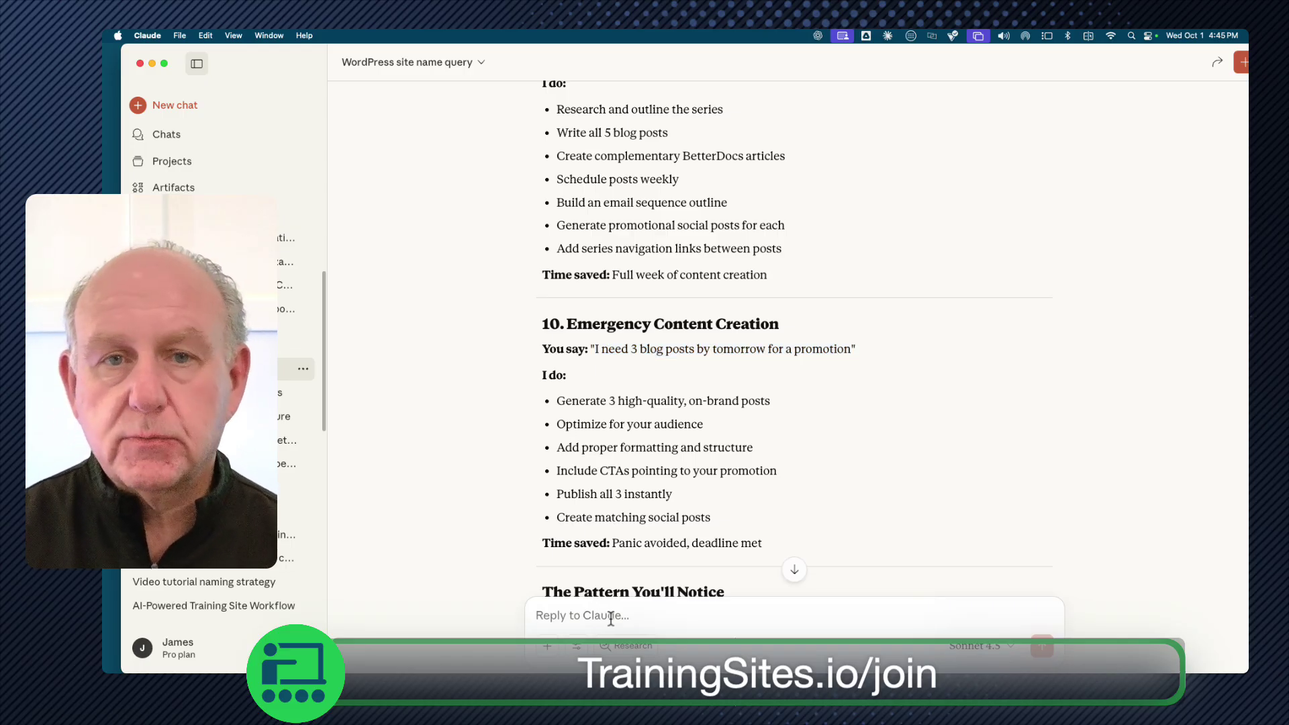
text(Claude)
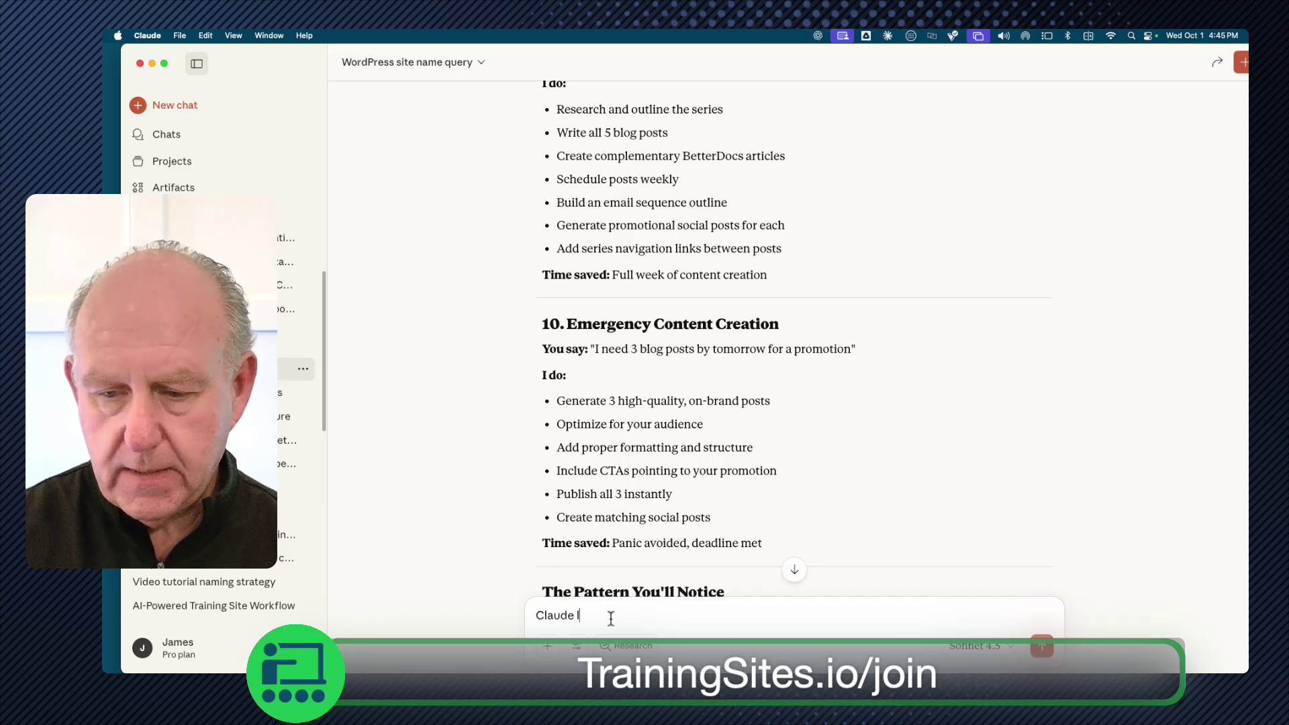
text( launched version)
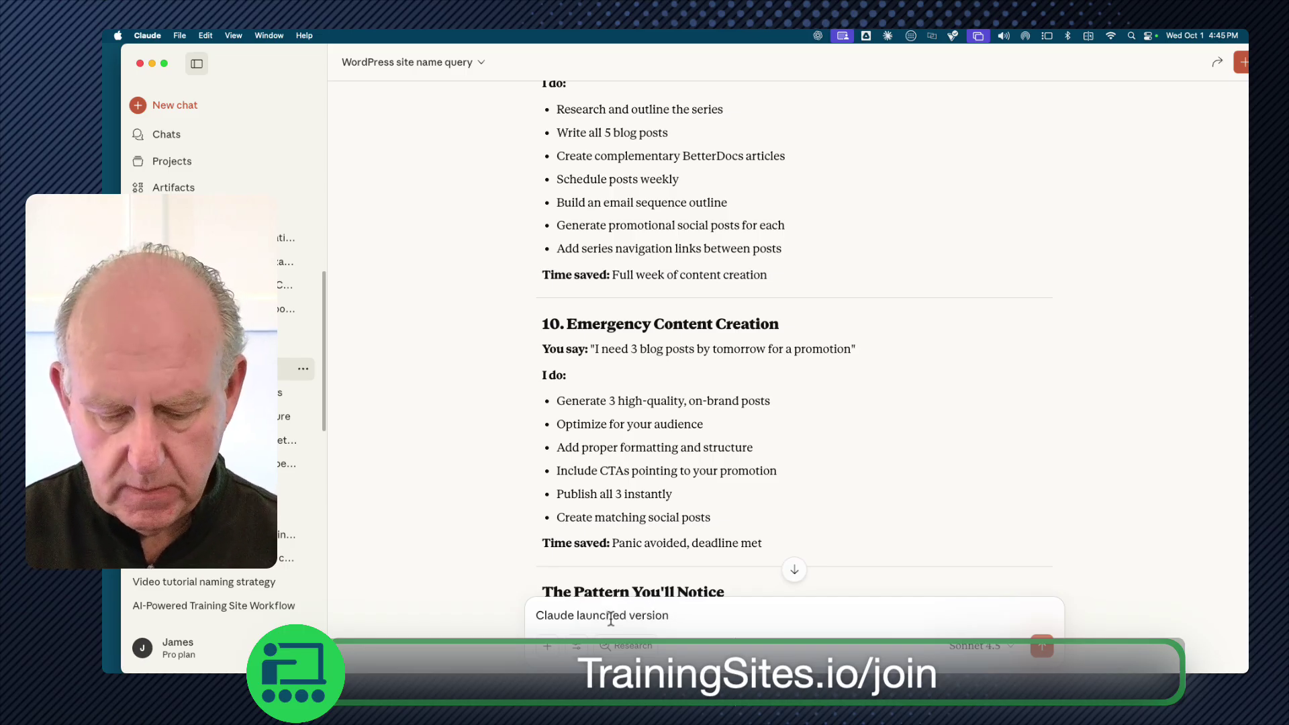
text( 4.5 this w)
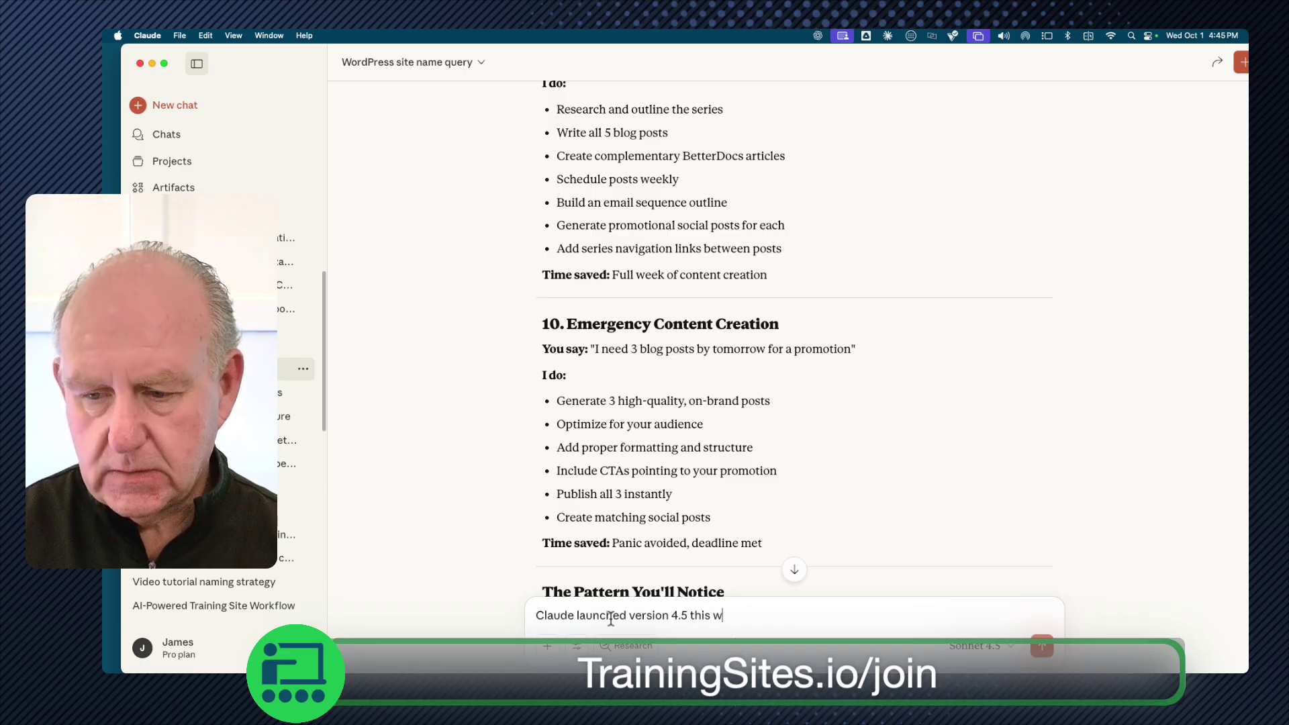
text(eek.  )
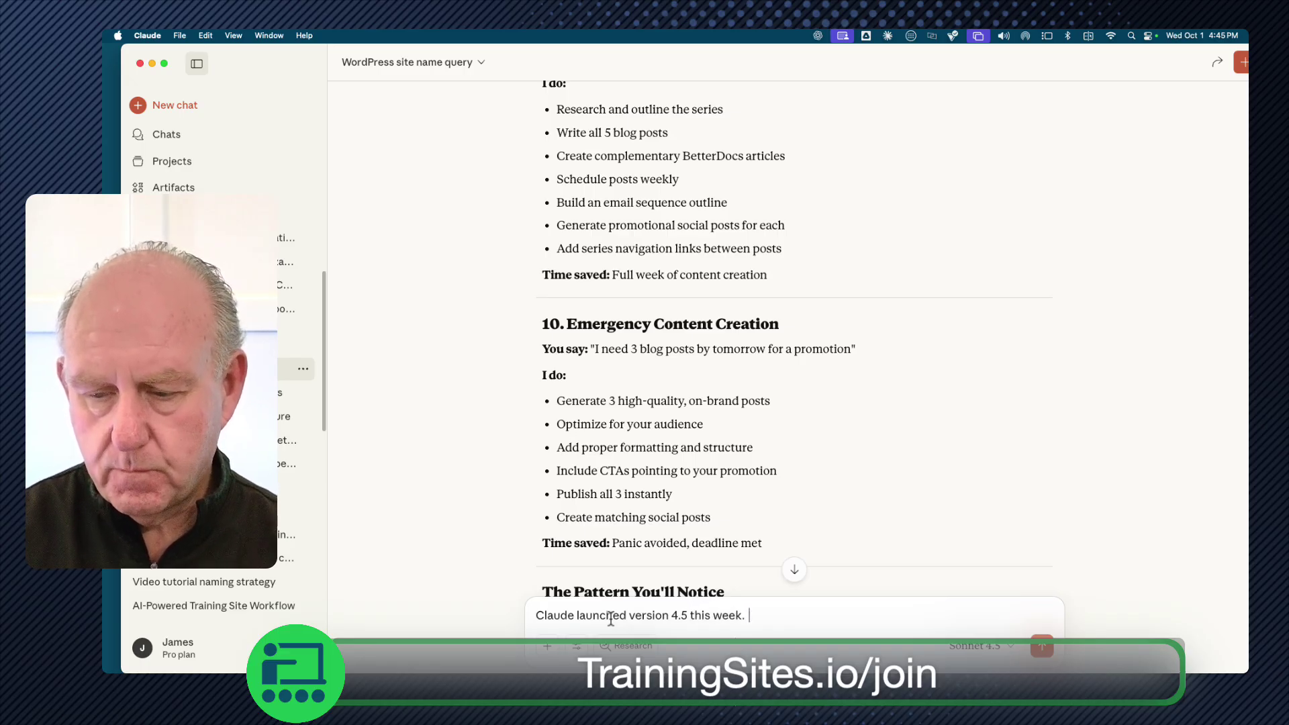
text(Write and po)
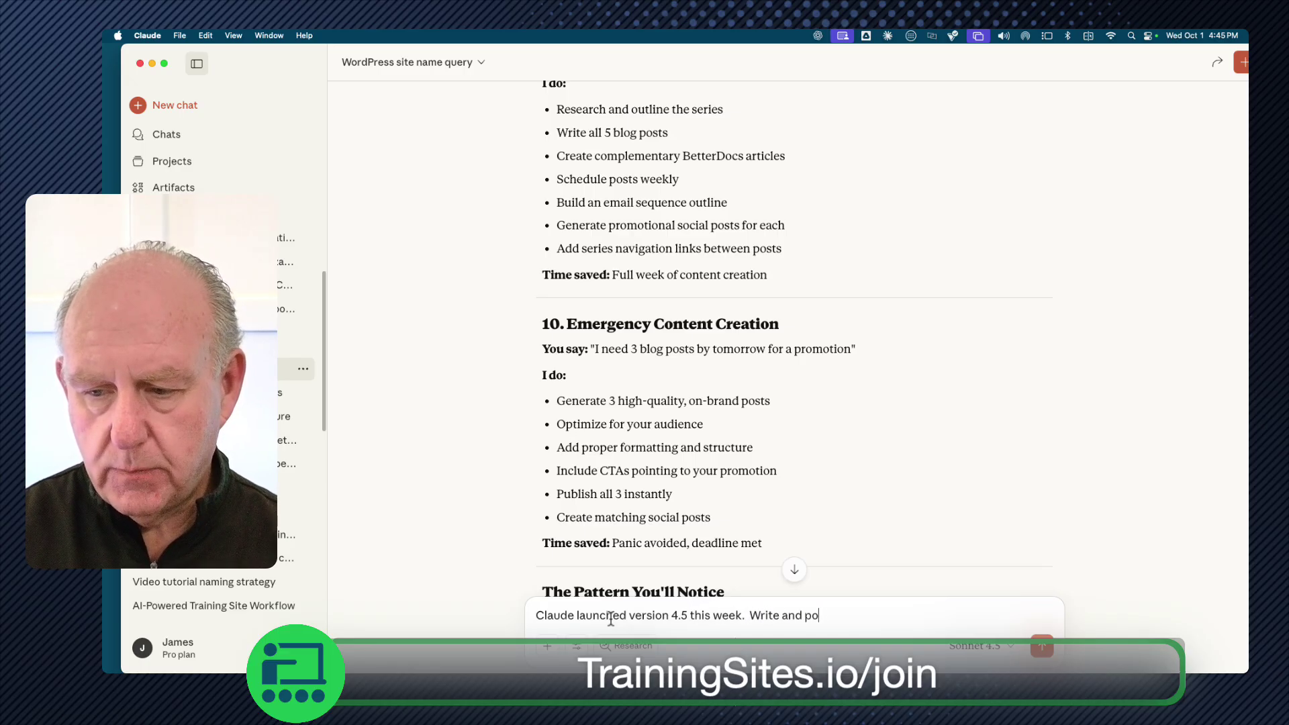
text(st )
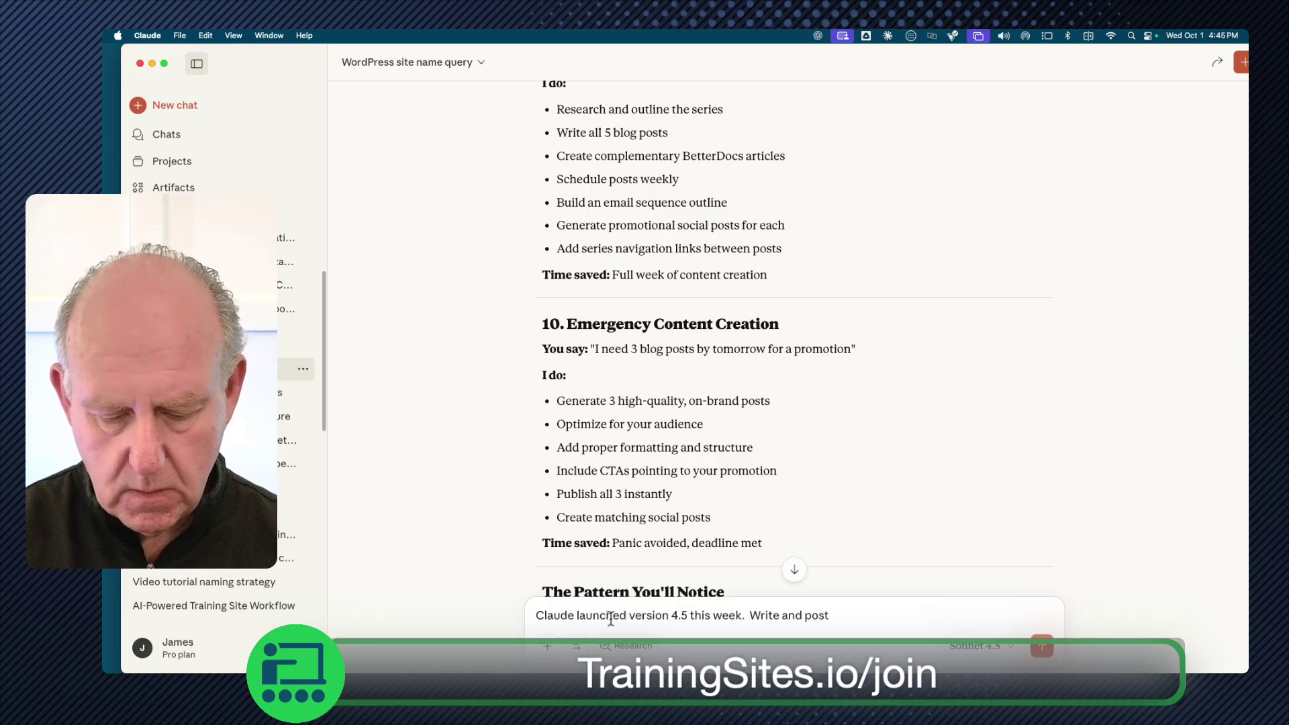
text(3 ar)
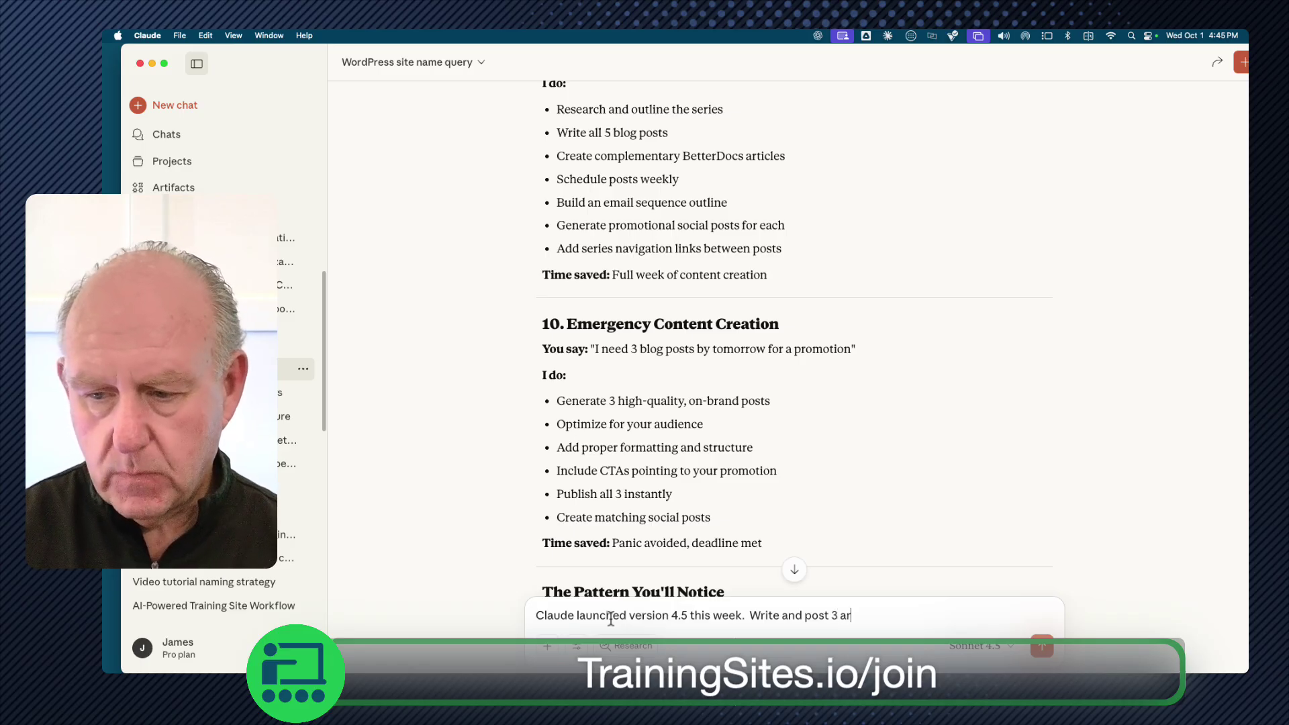
text(ticles I)
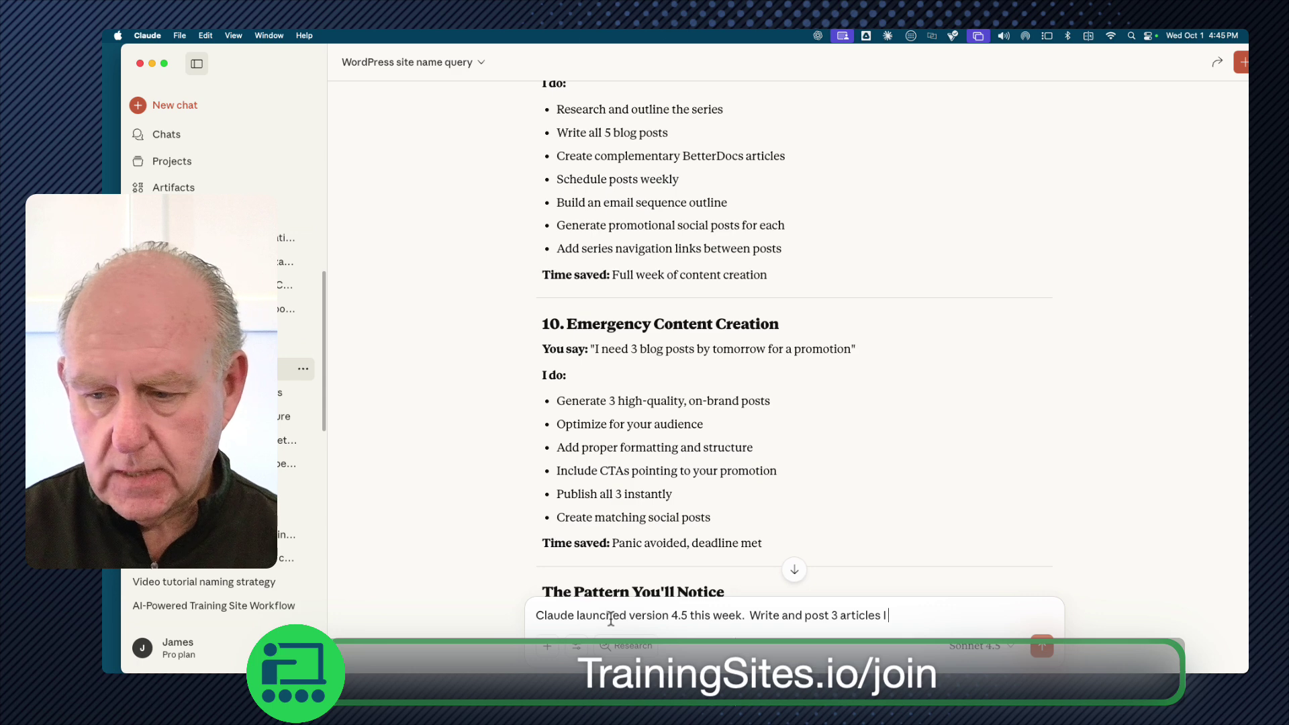
text( can use to)
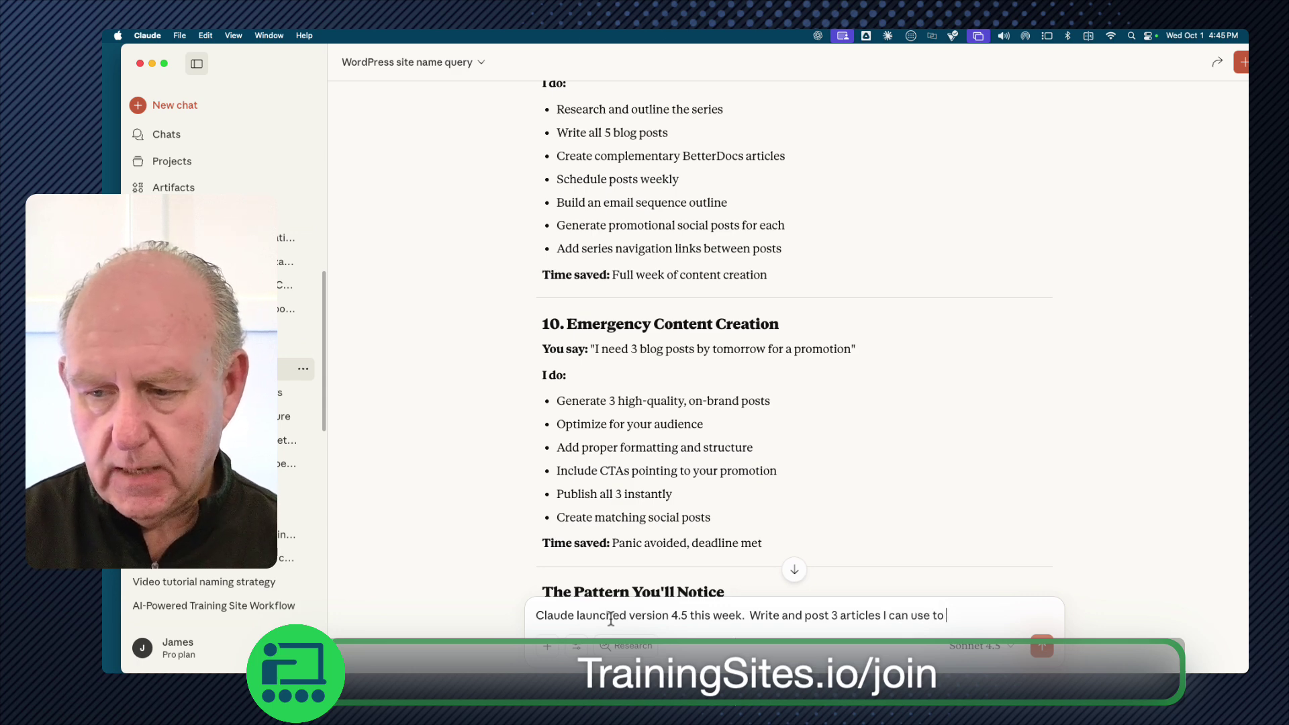
text( int)
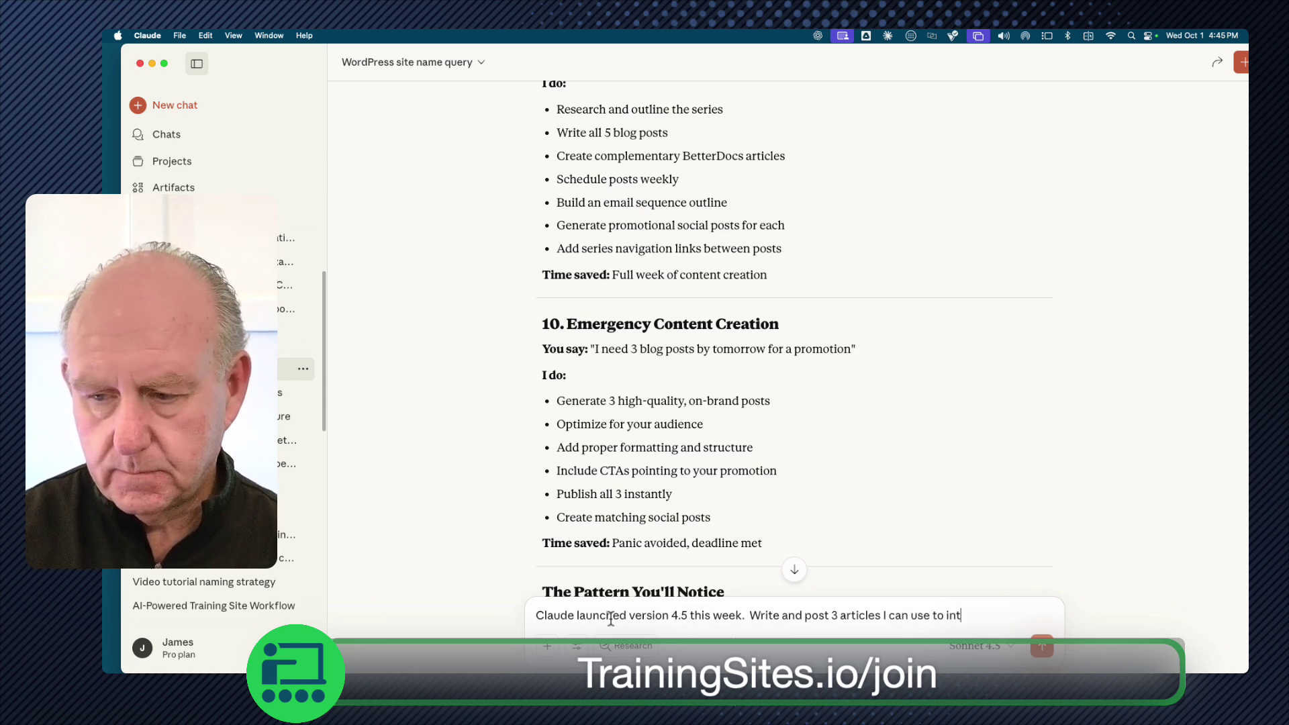
text(roduce it.)
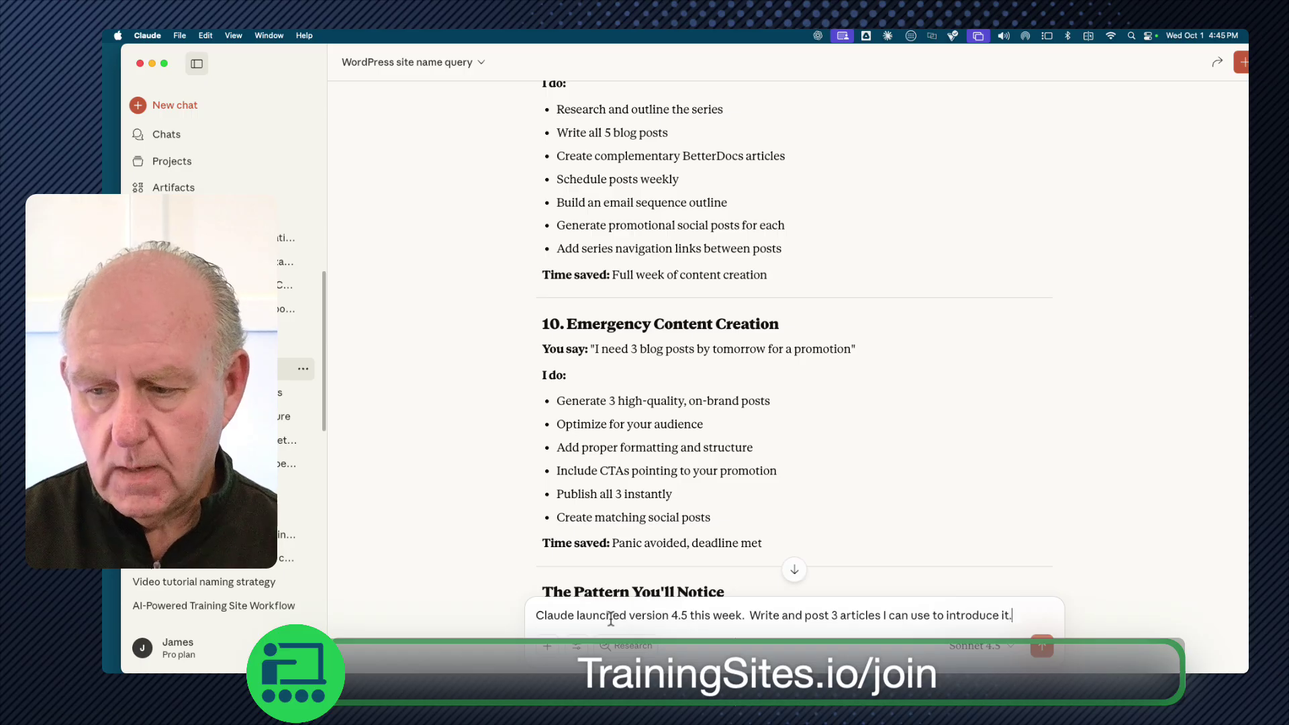
key(Return)
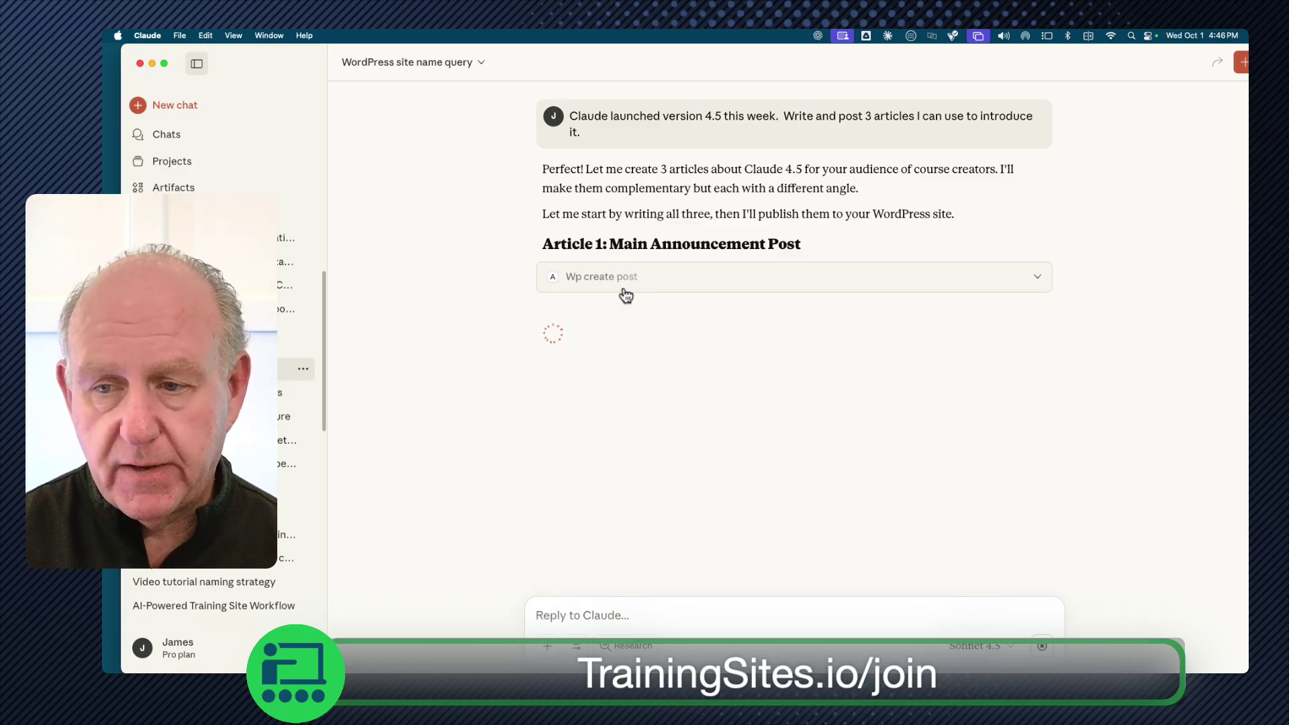
Step: Expand the Wp create post request for Article 1 and read through the generated post title and content
click(1040, 278)
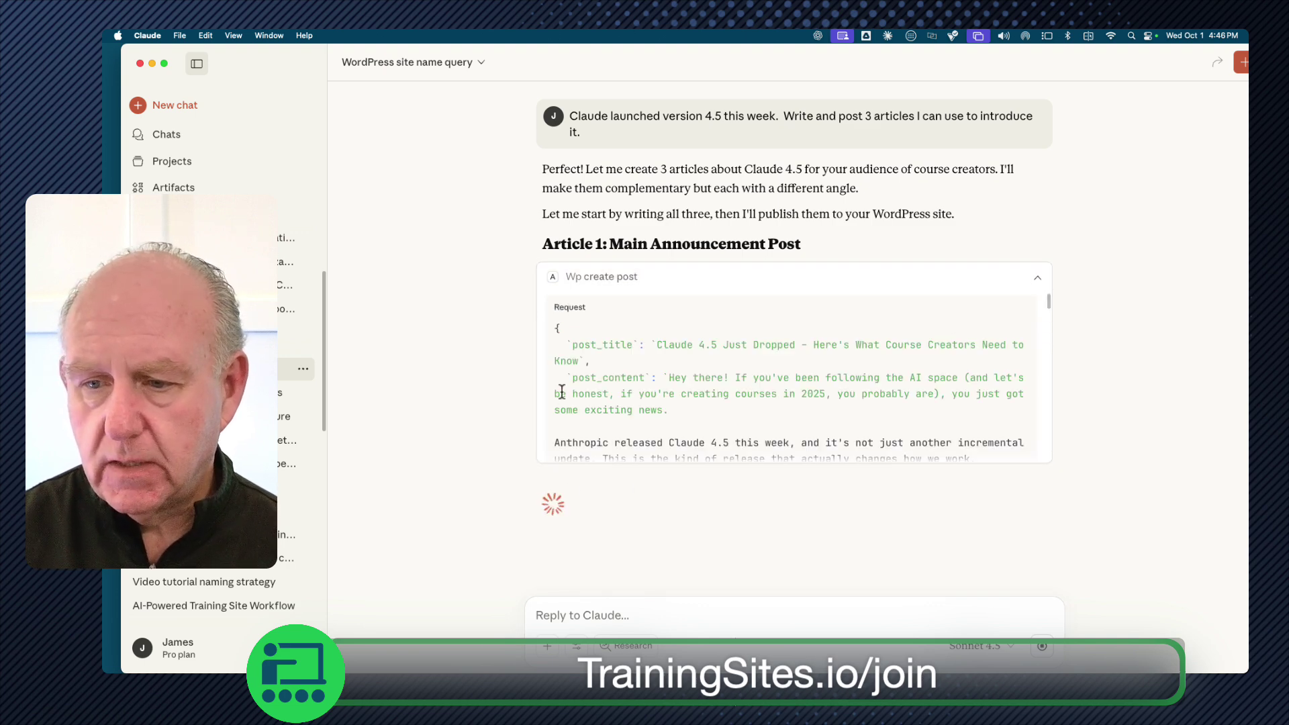
scroll(557, 394, down, 5)
scroll(695, 364, down, 8)
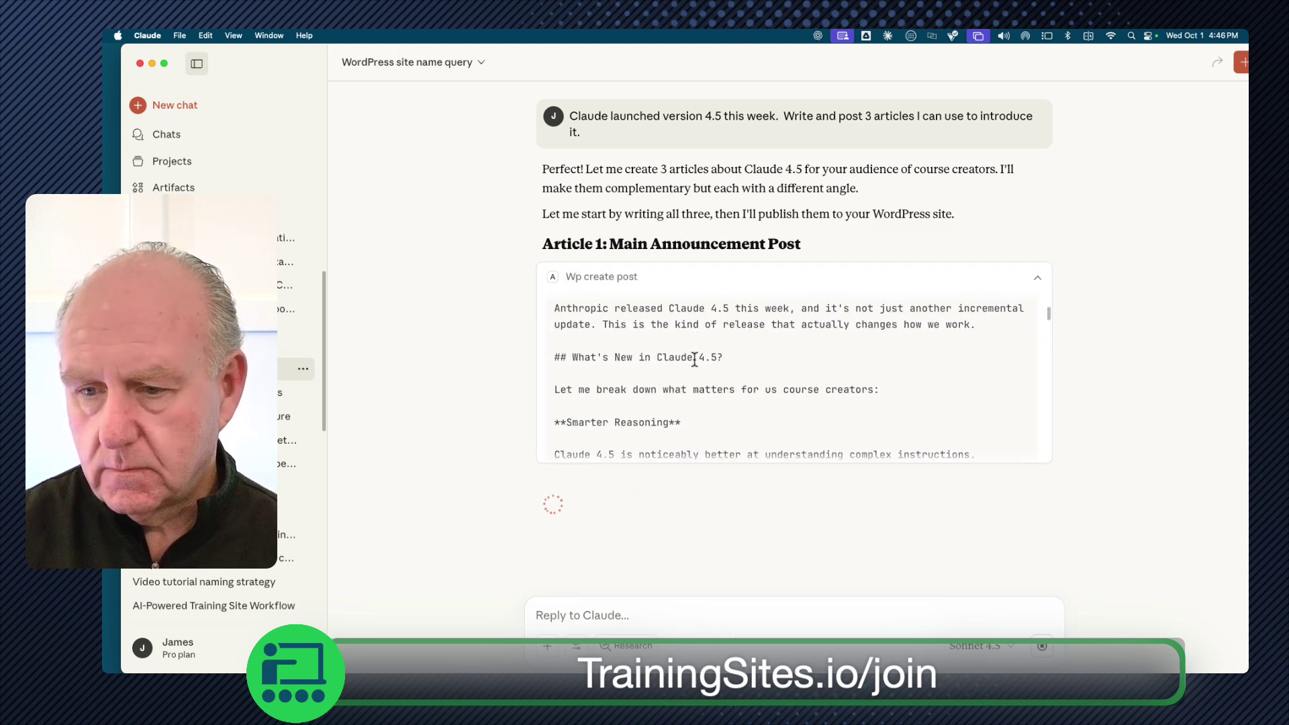
scroll(695, 360, down, 3)
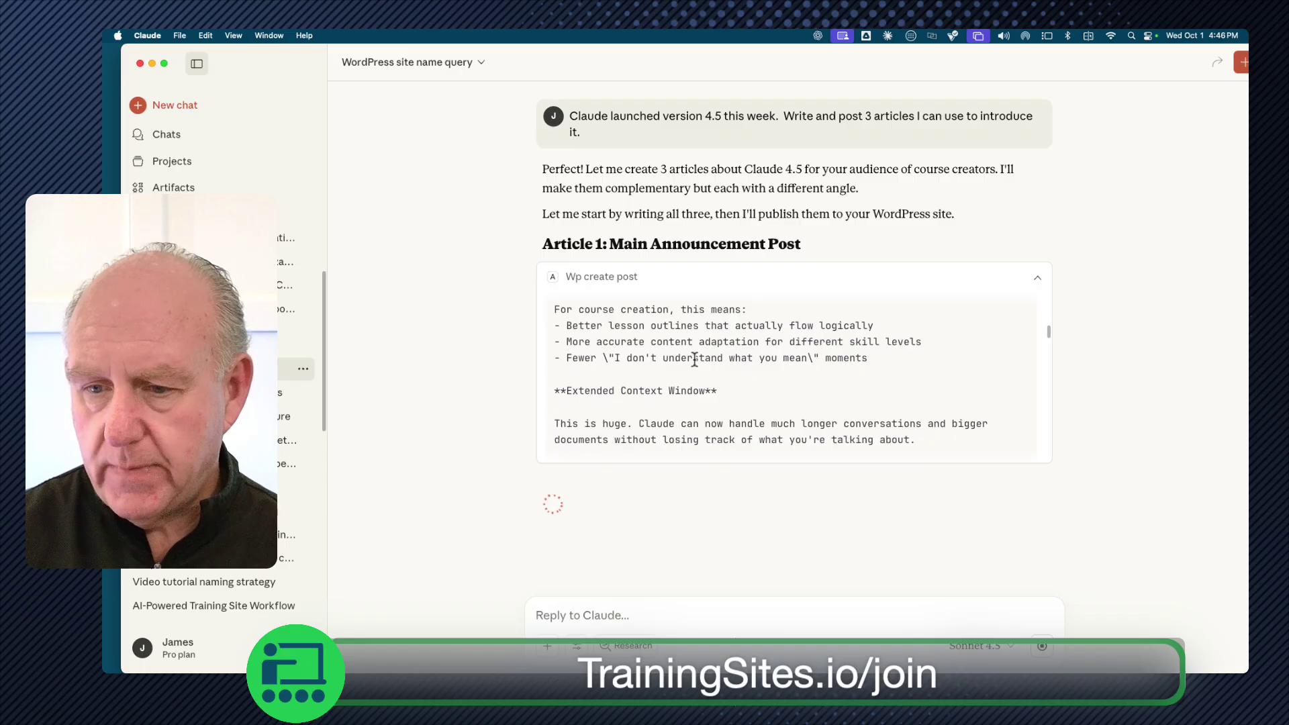
scroll(695, 364, down, 5)
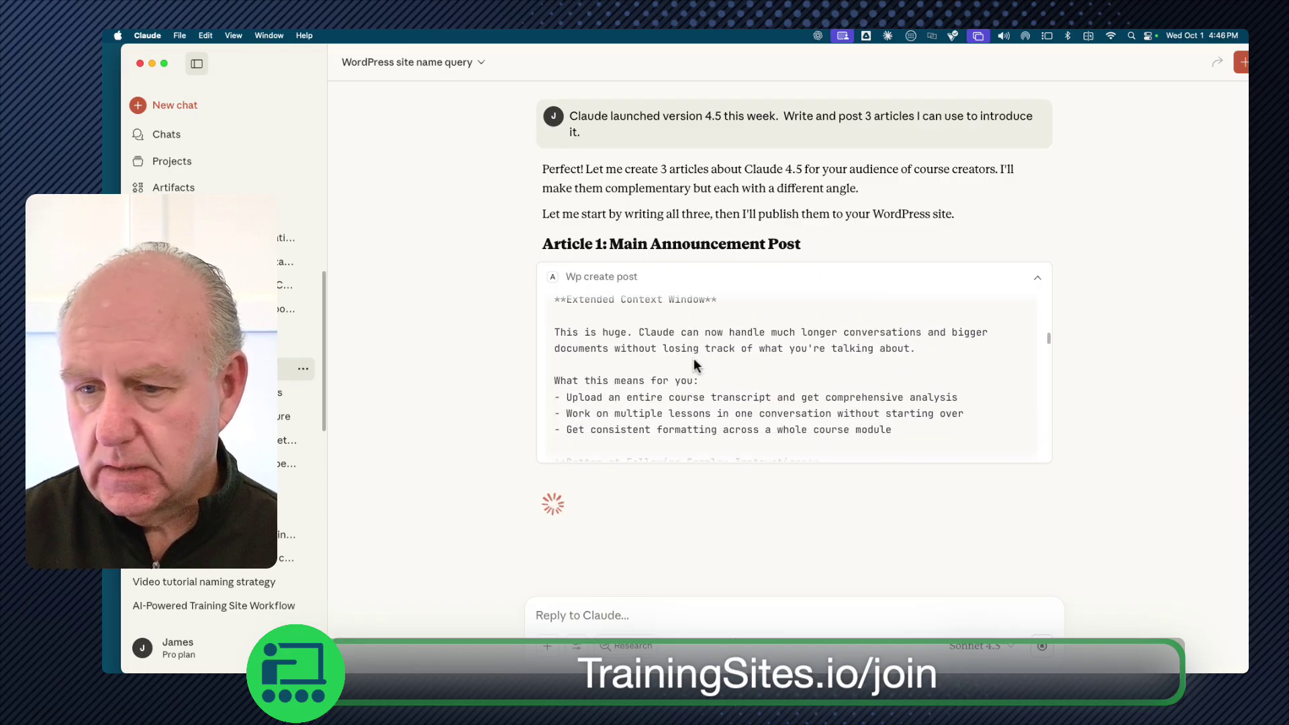
scroll(694, 361, down, 5)
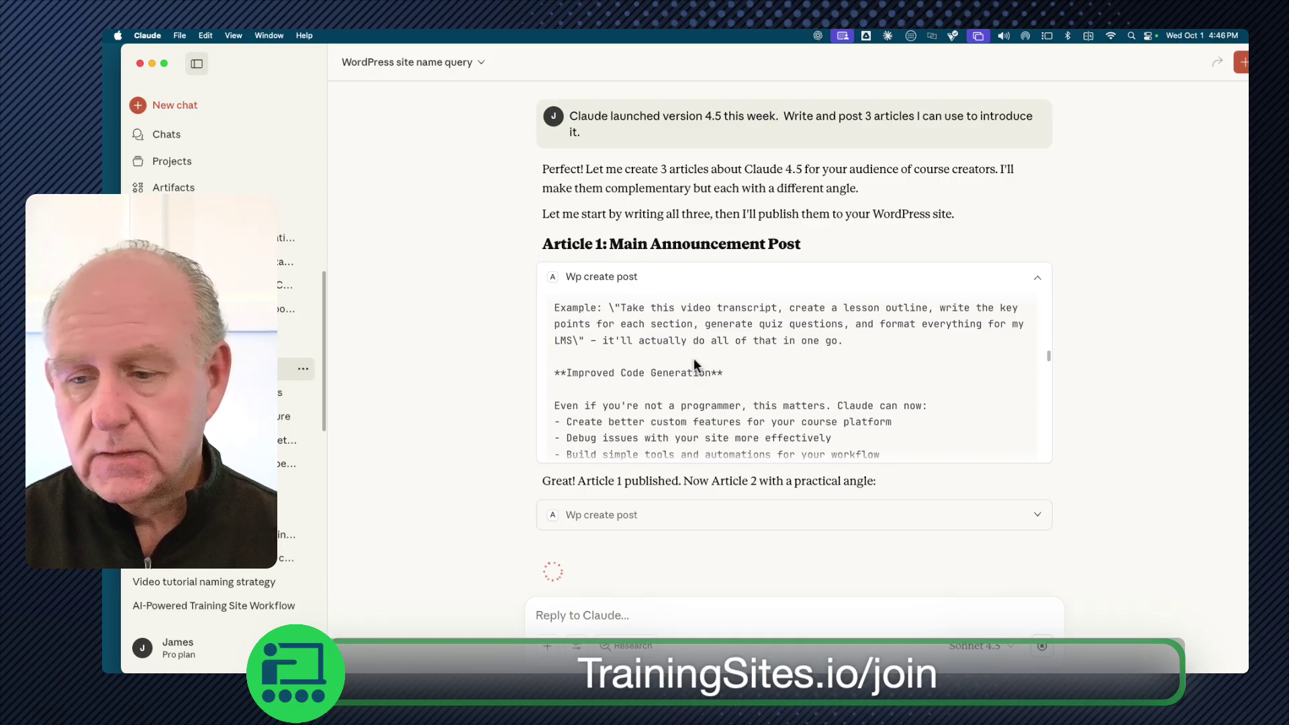
Step: Read the rest of Article 1's generated content, from Improved Code Generation through How to Access Claude 4.5
scroll(694, 365, down, 5)
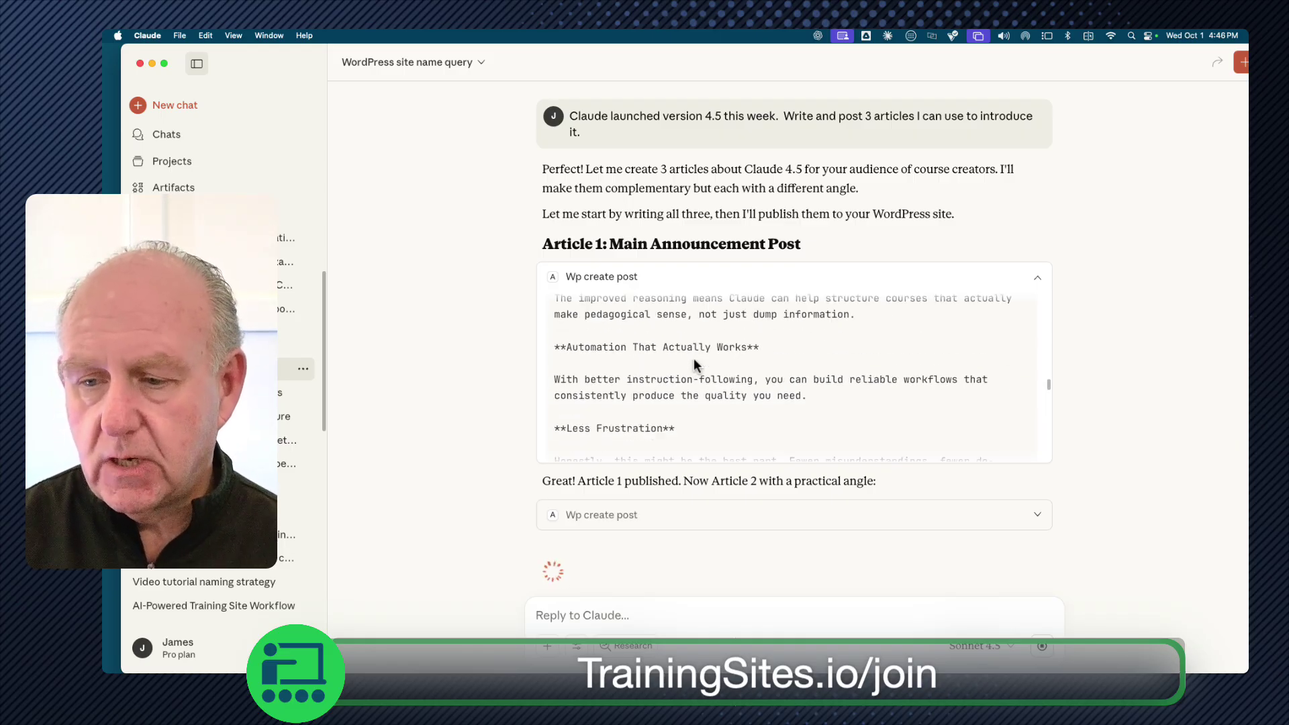
scroll(694, 362, down, 10)
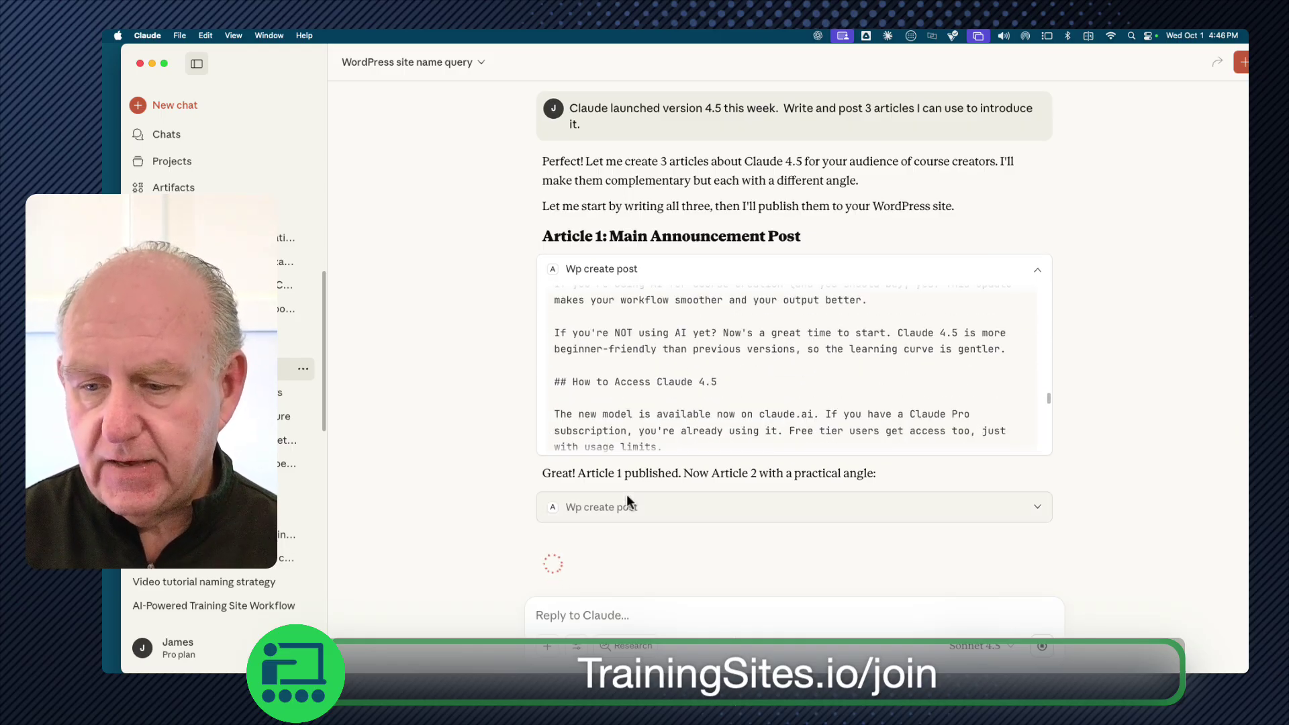
scroll(635, 441, down, 15)
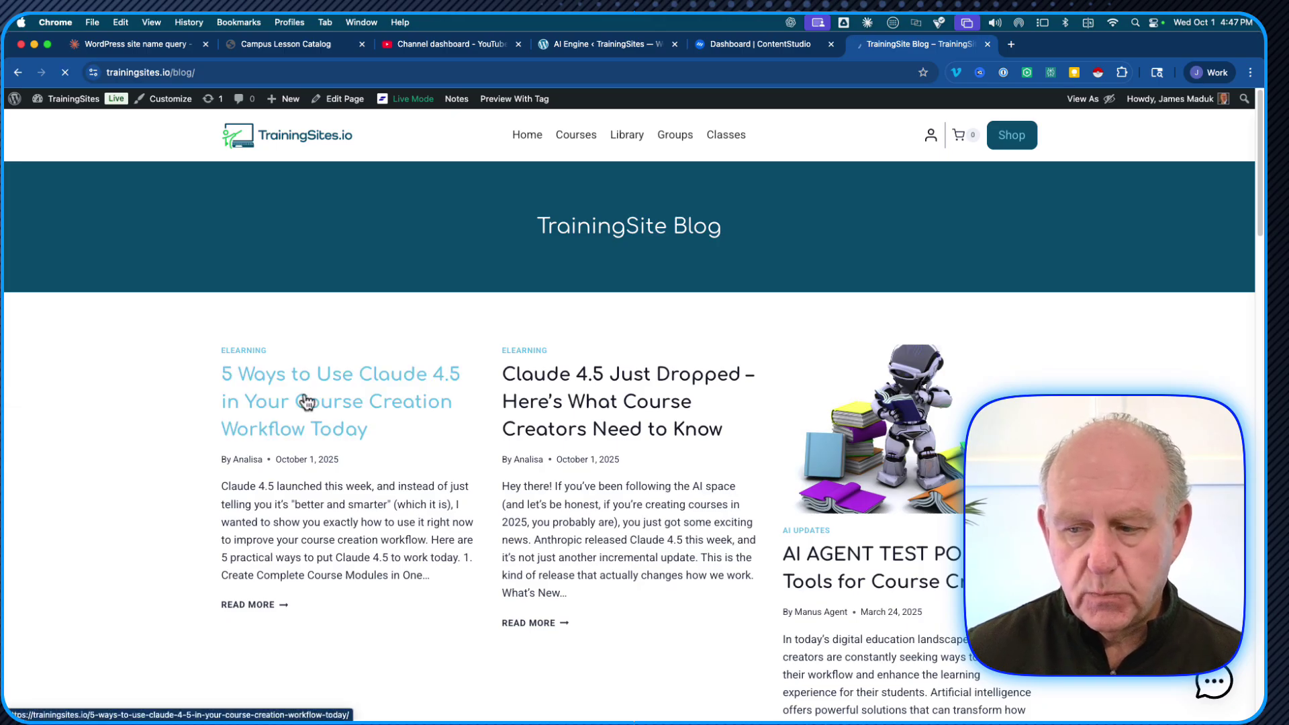
Step: In Chrome, open the blog post "5 Ways to Use Claude 4.5 in Your Course Creation Workflow Today" and read it through to Your Turn
scroll(349, 456, down, 3)
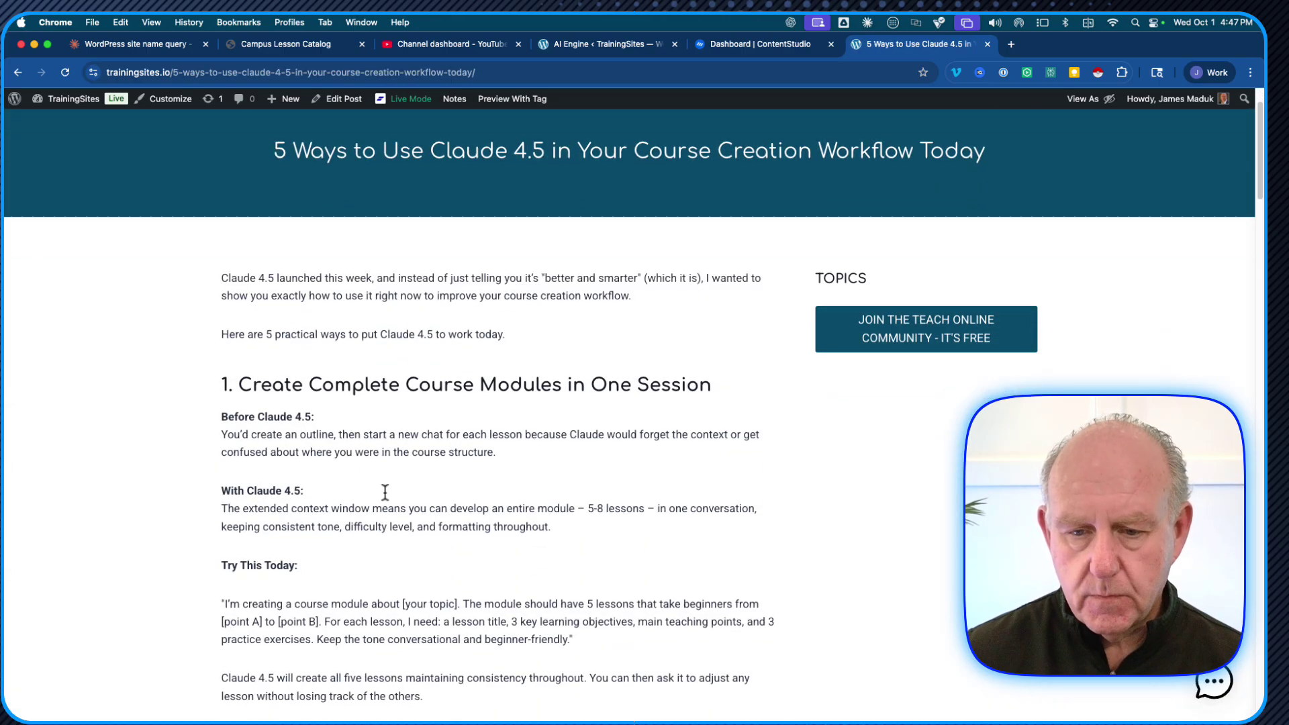
scroll(384, 490, down, 10)
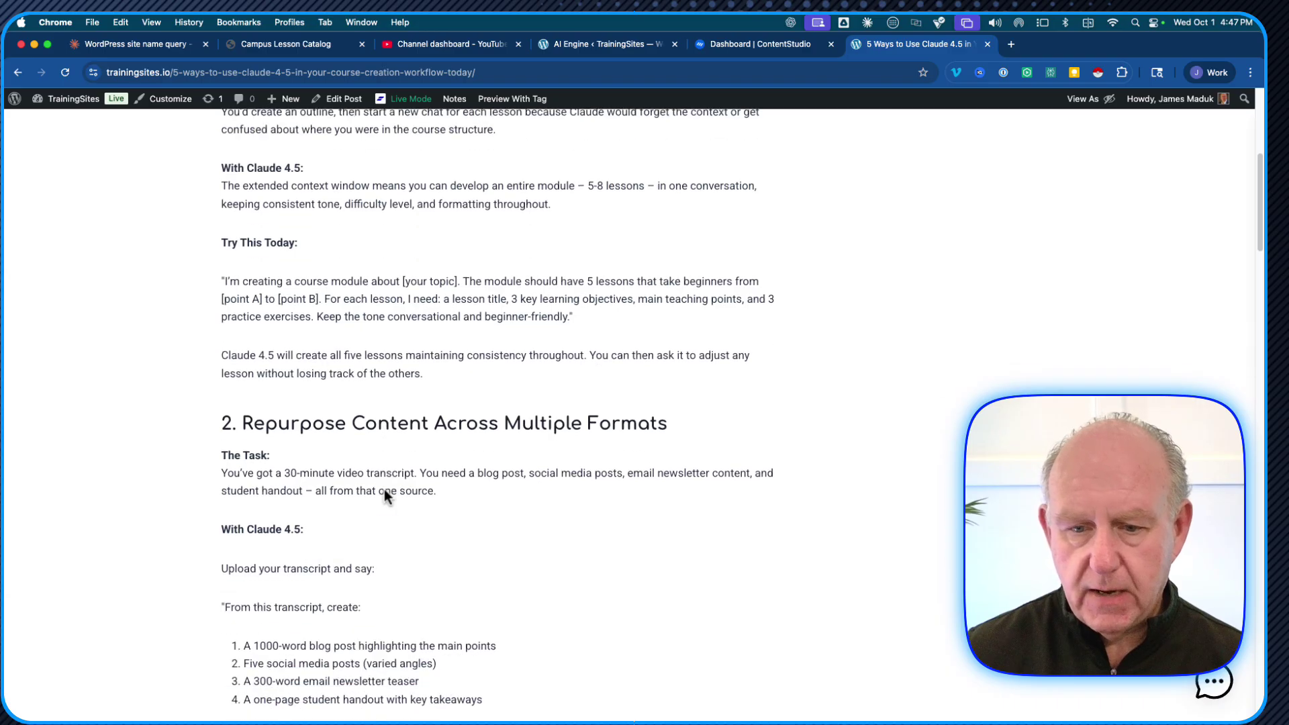
scroll(383, 494, down, 10)
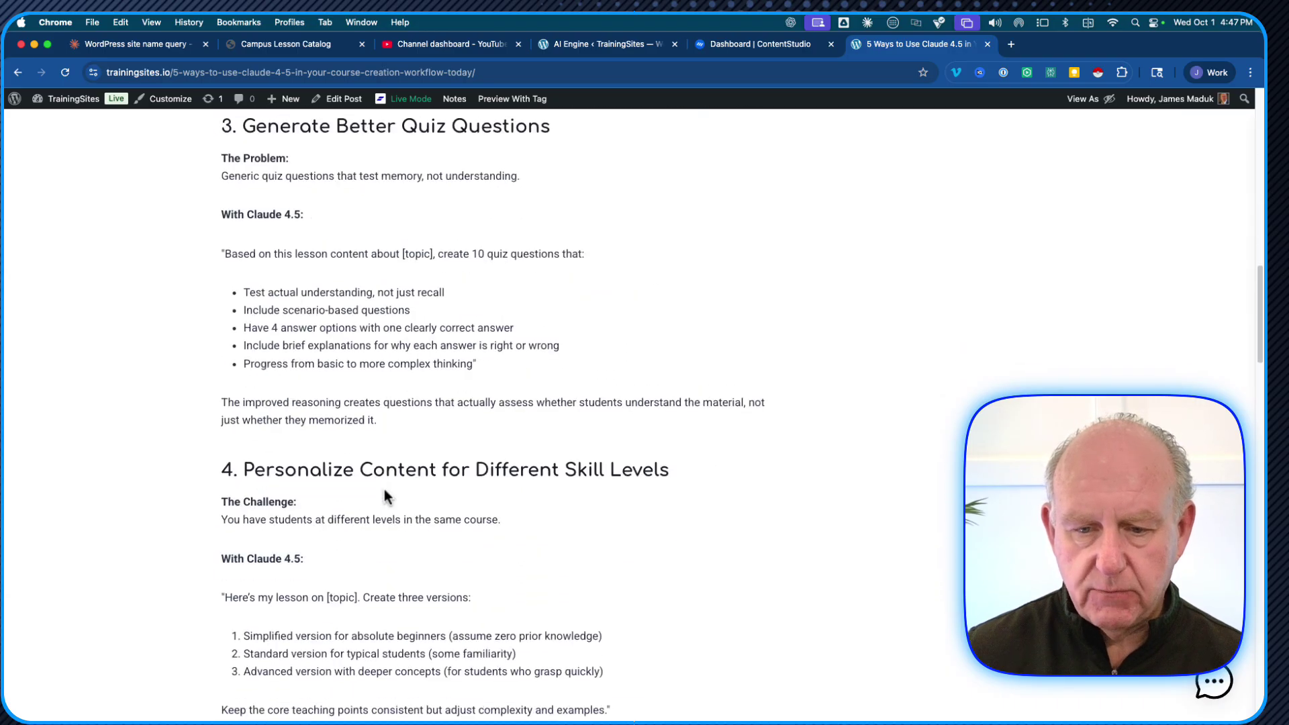
scroll(384, 496, down, 18)
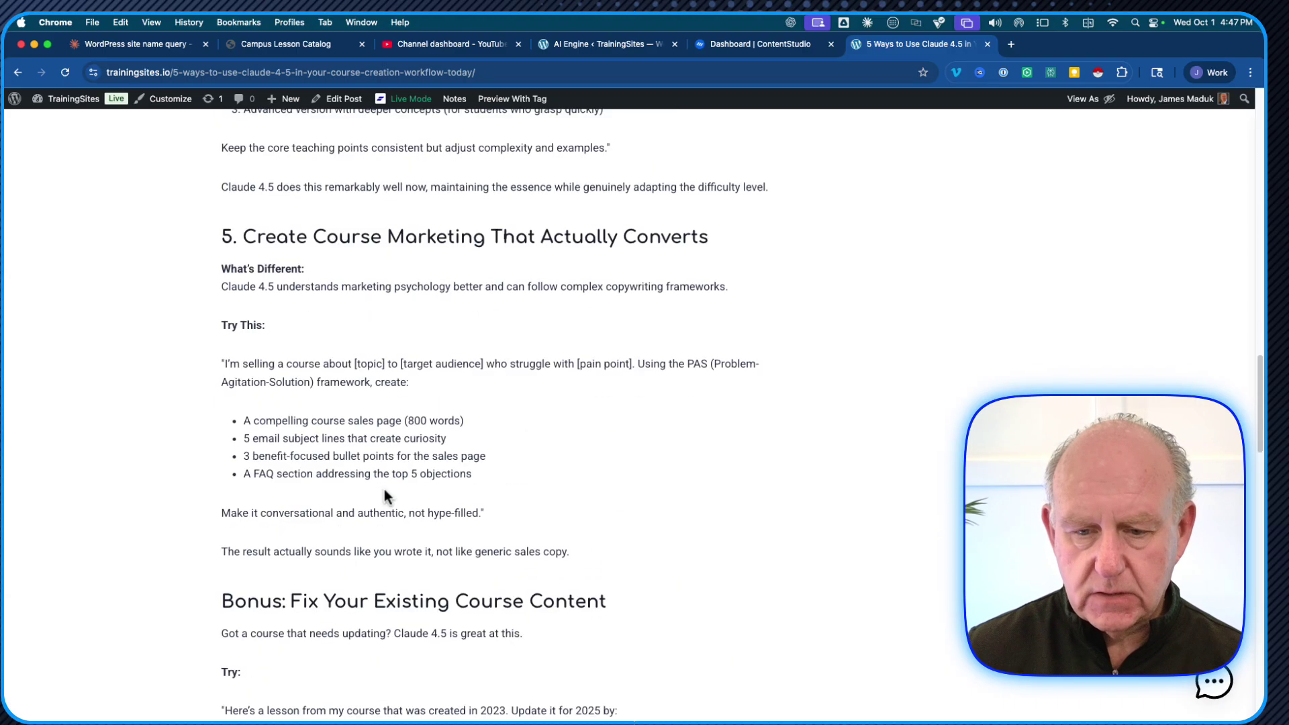
scroll(384, 496, down, 2)
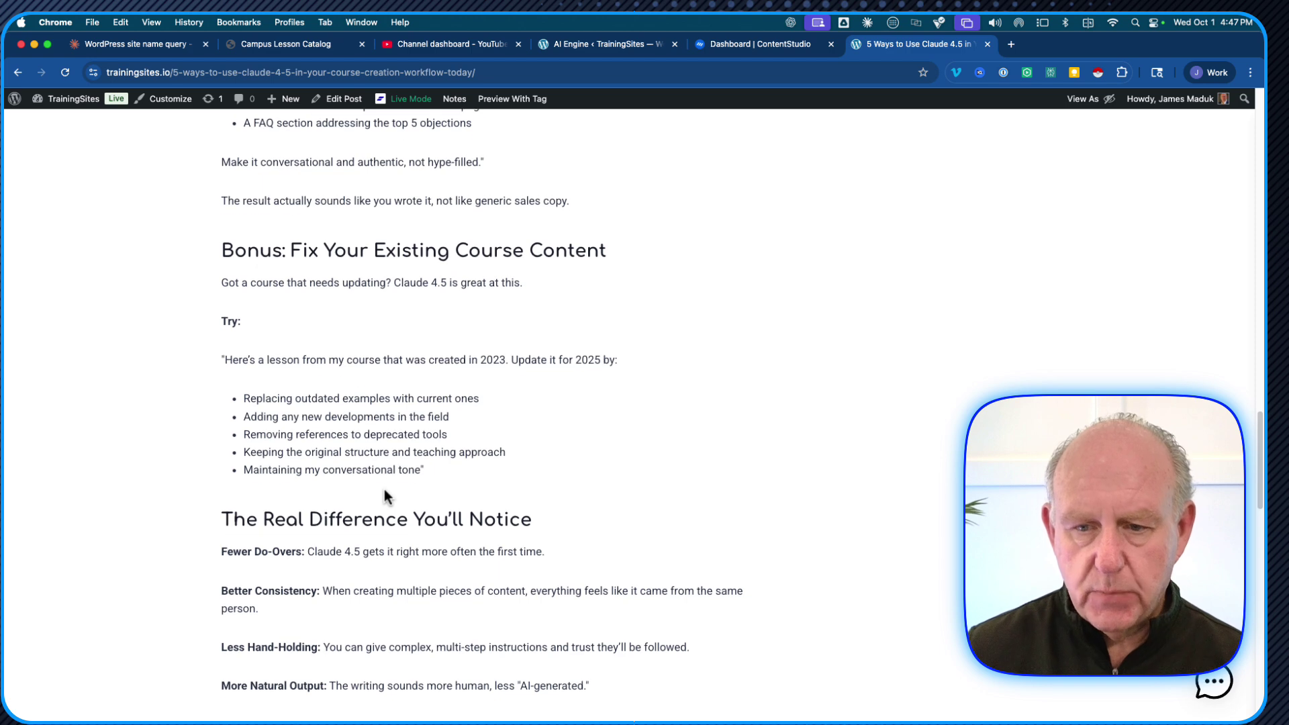
scroll(384, 496, down, 7)
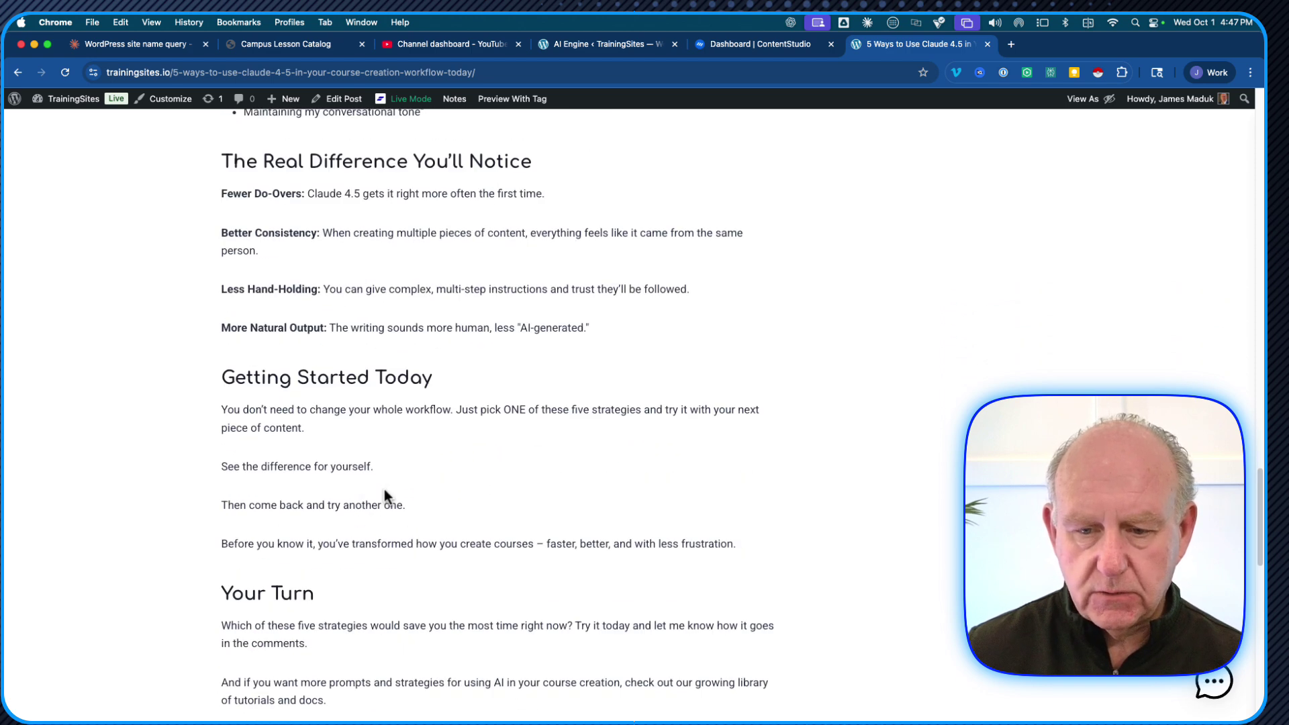
scroll(386, 495, down, 3)
scroll(361, 468, down, 1)
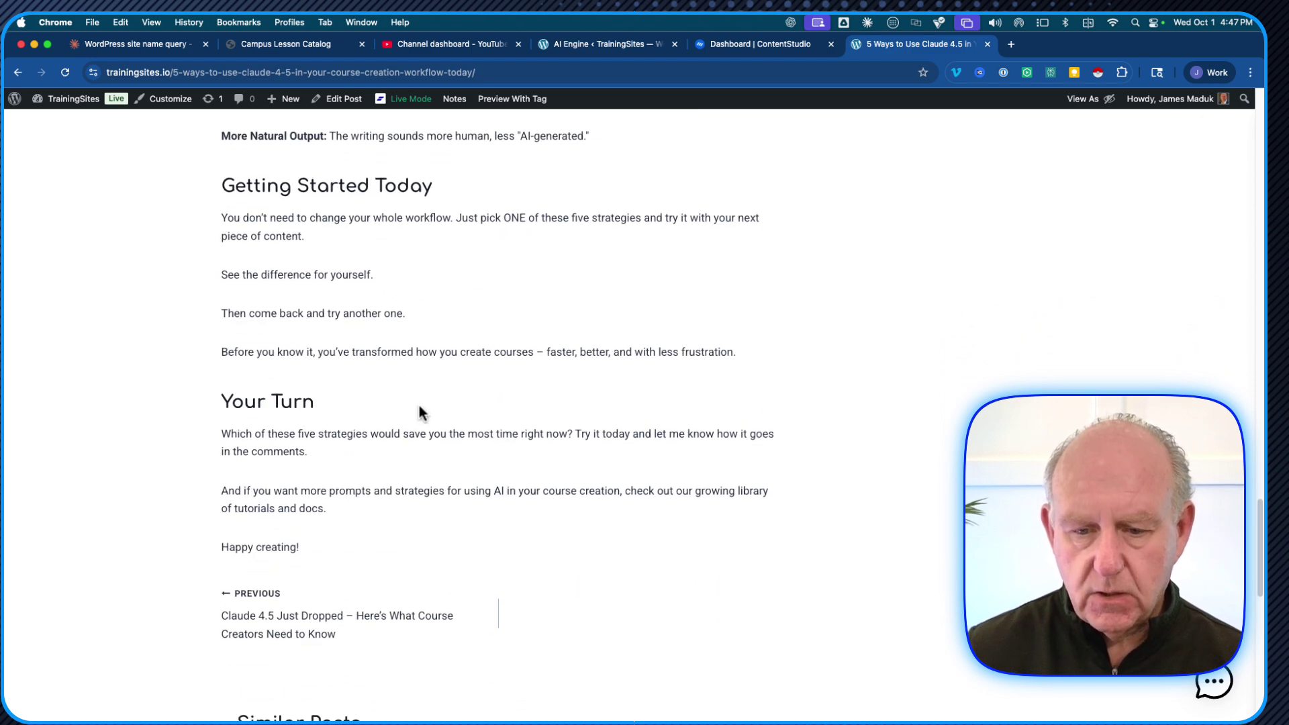